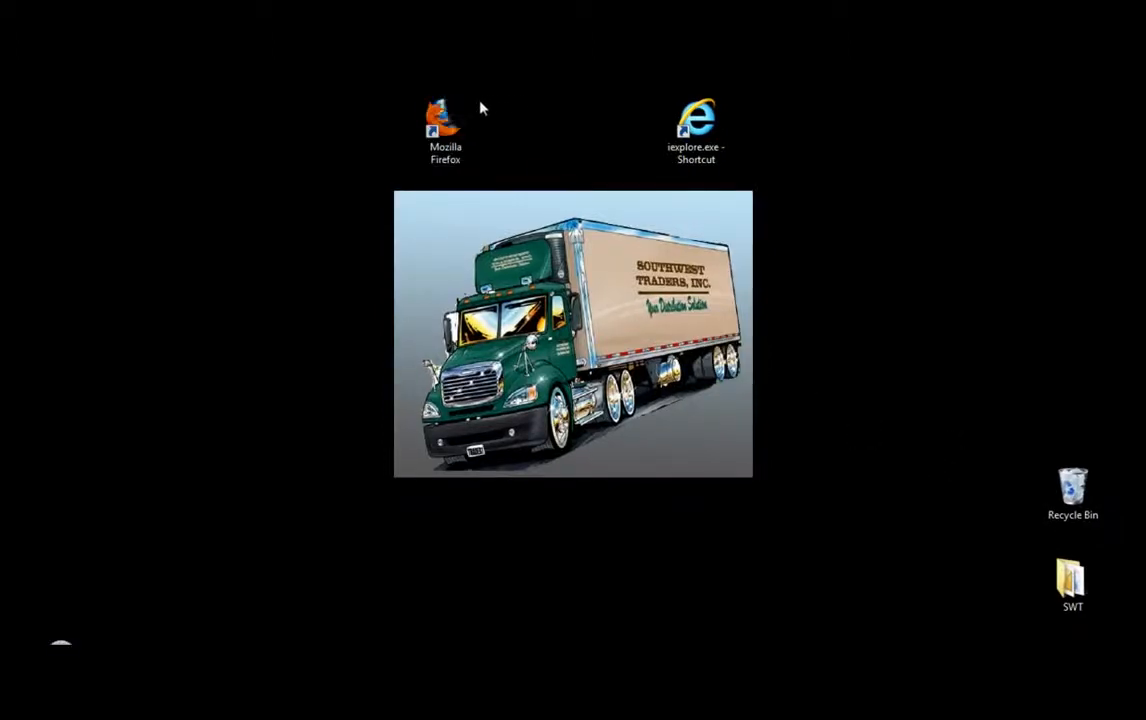
Step: Launch Mozilla Firefox from its desktop shortcut
{"action": "left_click", "coordinate": [455, 120]}
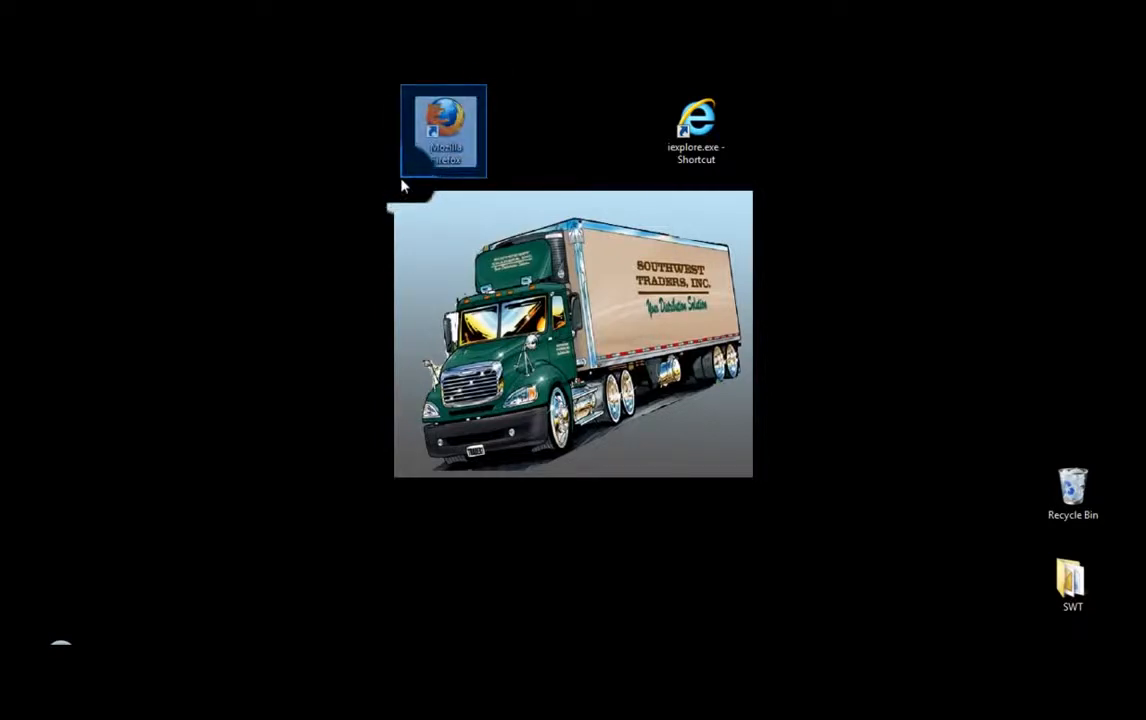
{"action": "left_click_drag", "start_coordinate": [658, 91], "coordinate": [740, 188]}
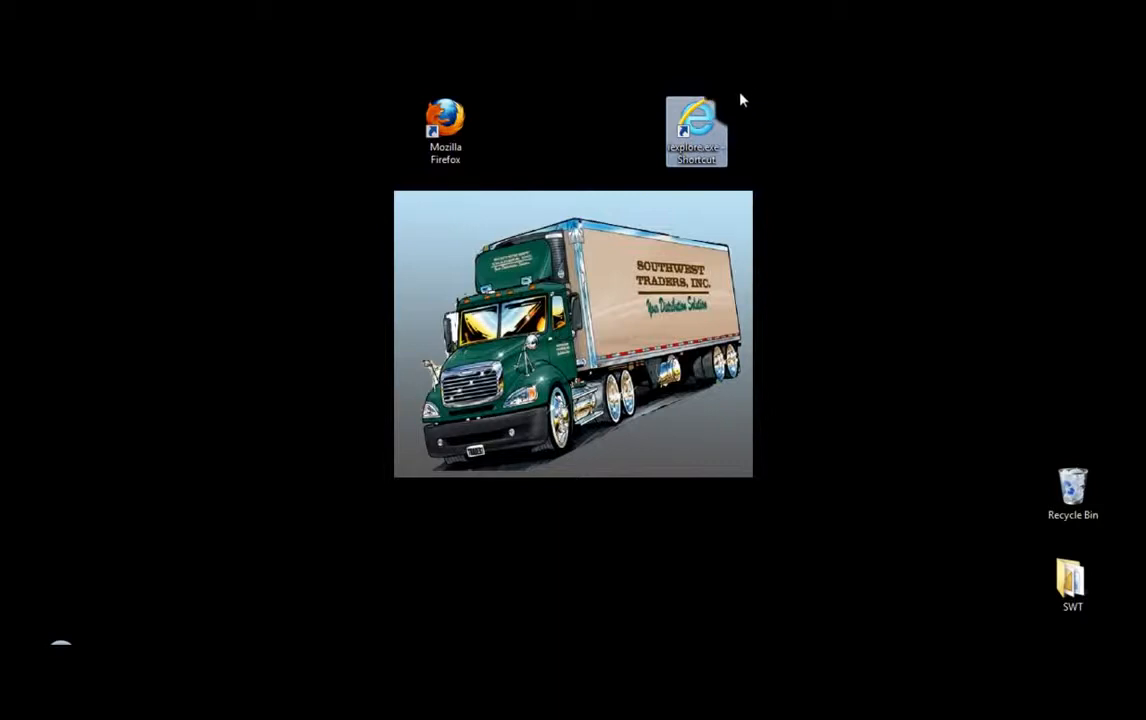
{"action": "left_click", "coordinate": [448, 128]}
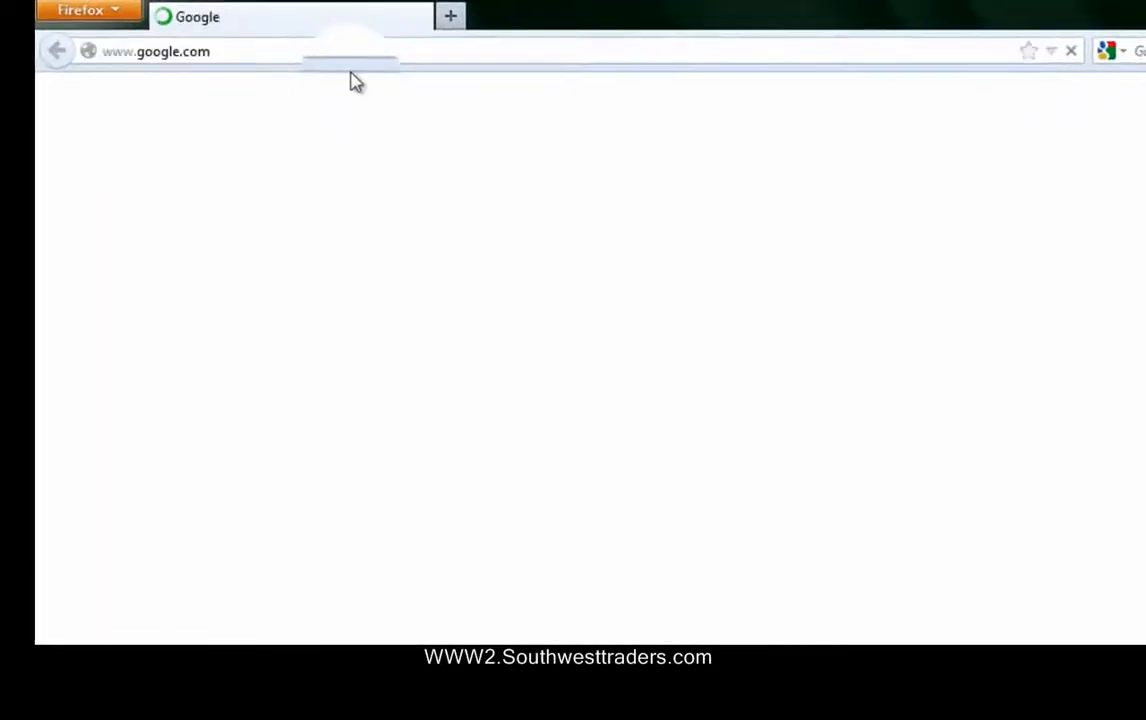
Step: Replace the current address with www2.southwesttraders.com and load the site
{"action": "left_click", "coordinate": [173, 34]}
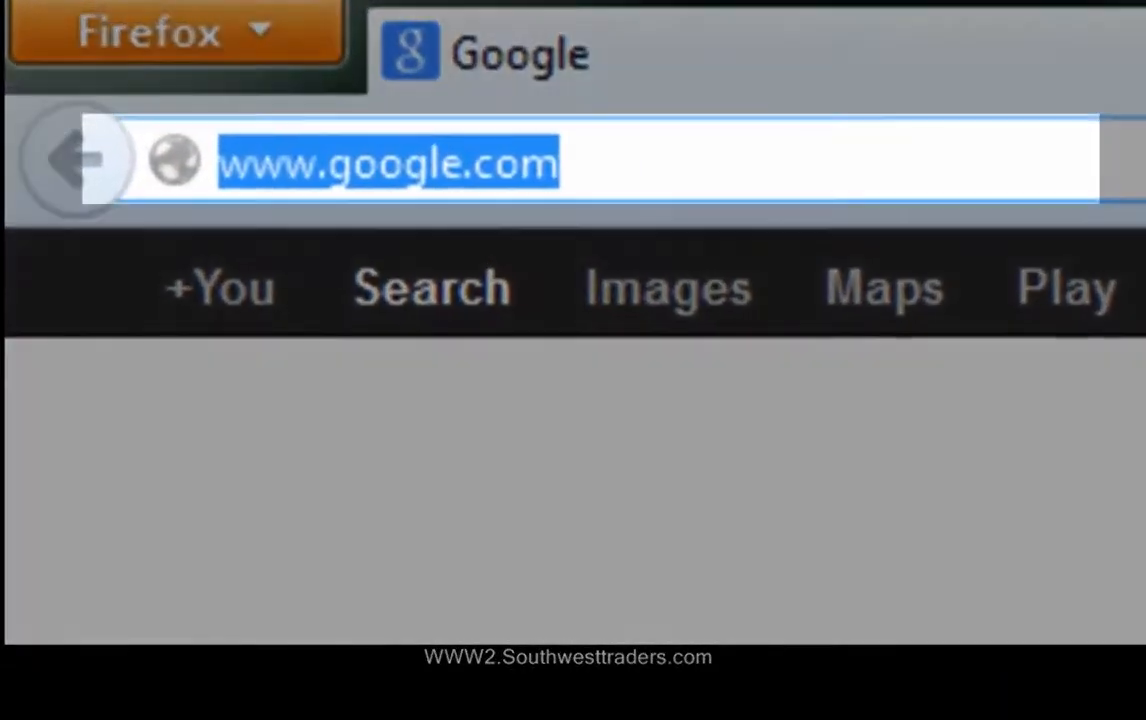
{"action": "key", "text": "BackSpace"}
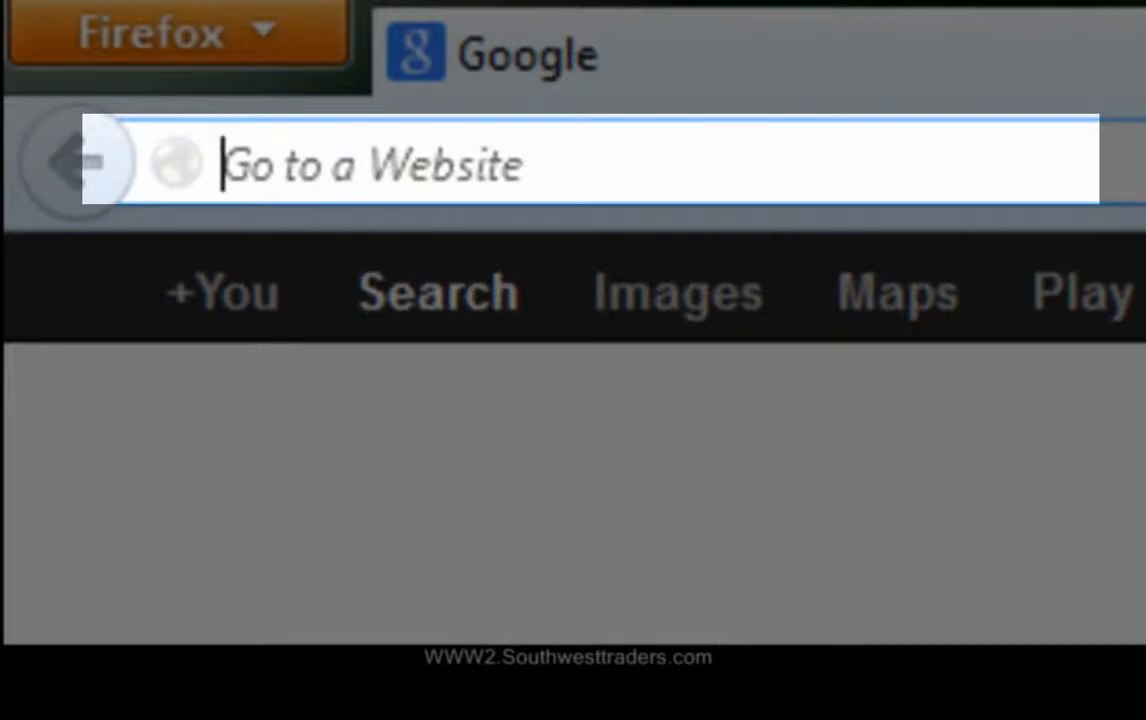
{"action": "type", "text": "www"}
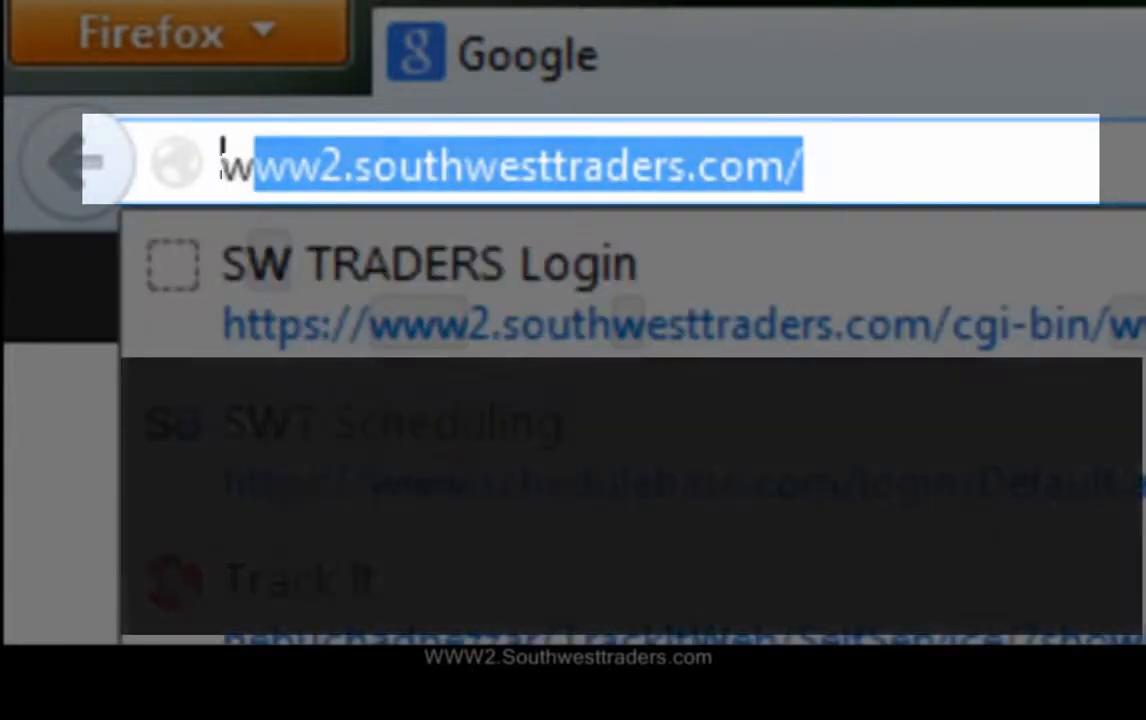
{"action": "type", "text": "2"}
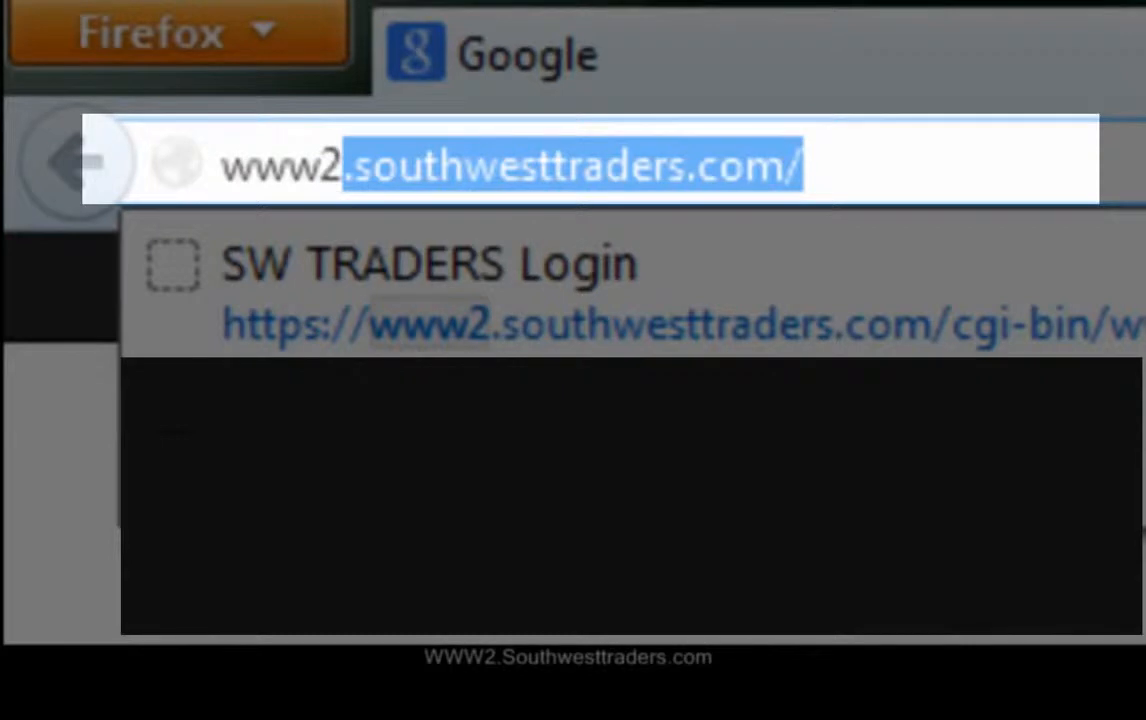
{"action": "type", "text": ".c"}
{"action": "key", "text": "BackSpace"}
{"action": "type", "text": "s"}
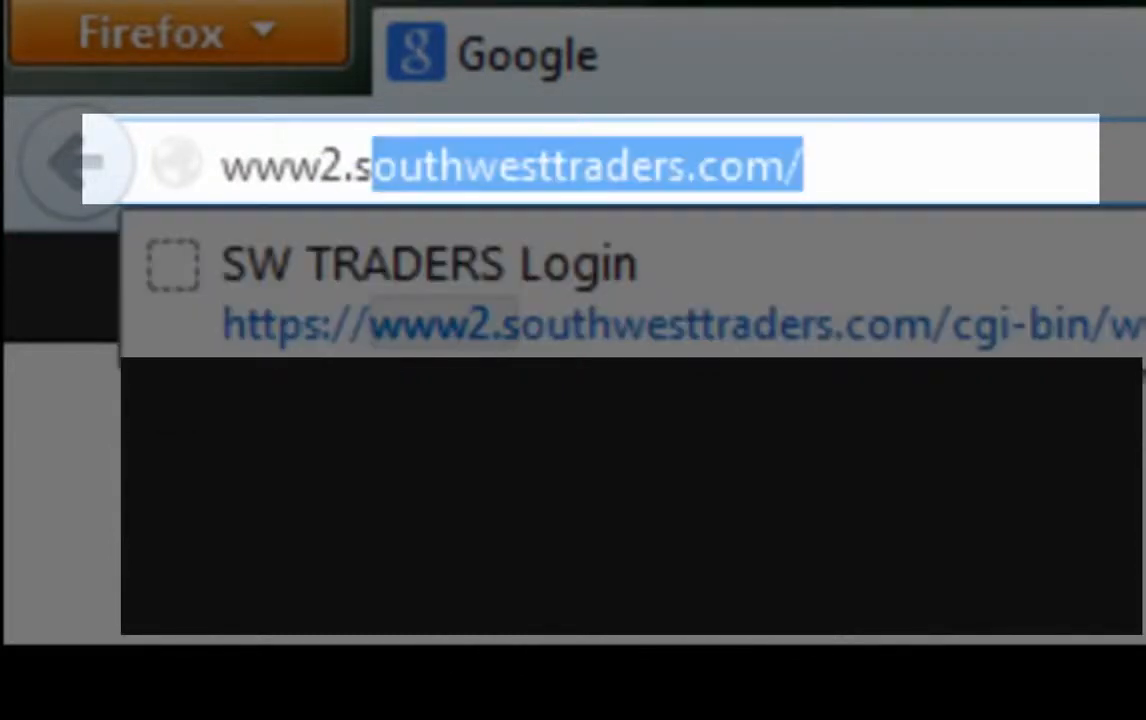
{"action": "type", "text": "outhwest"}
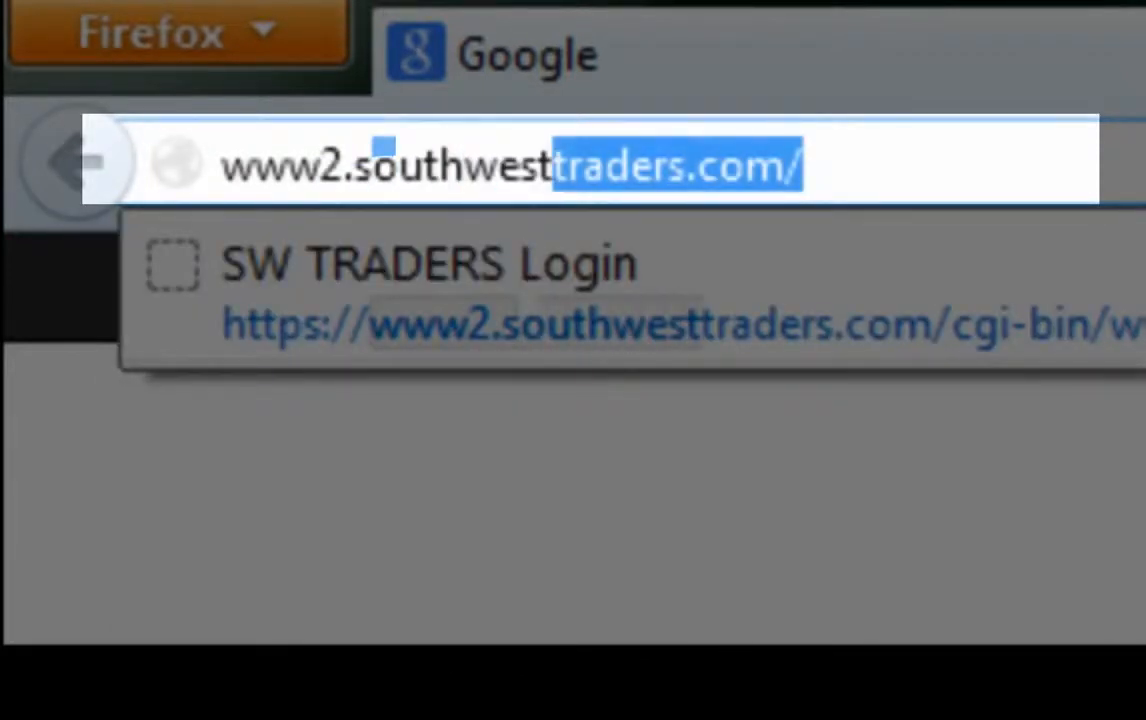
{"action": "type", "text": "traders.com"}
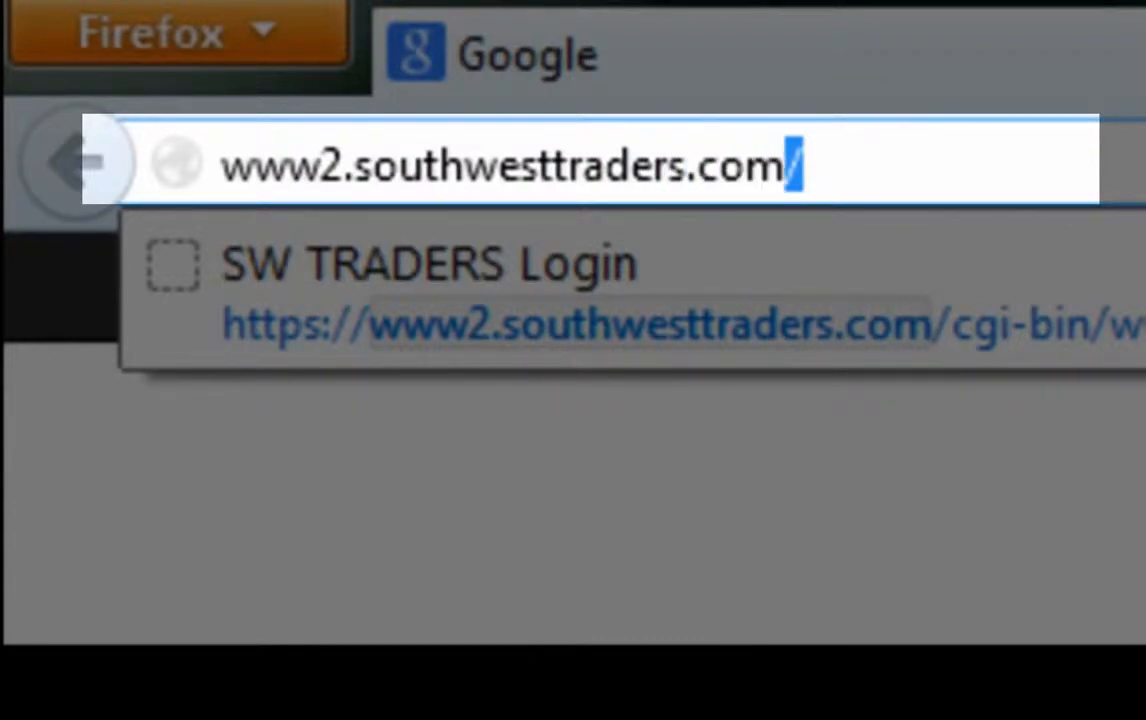
{"action": "key", "text": "BackSpace"}
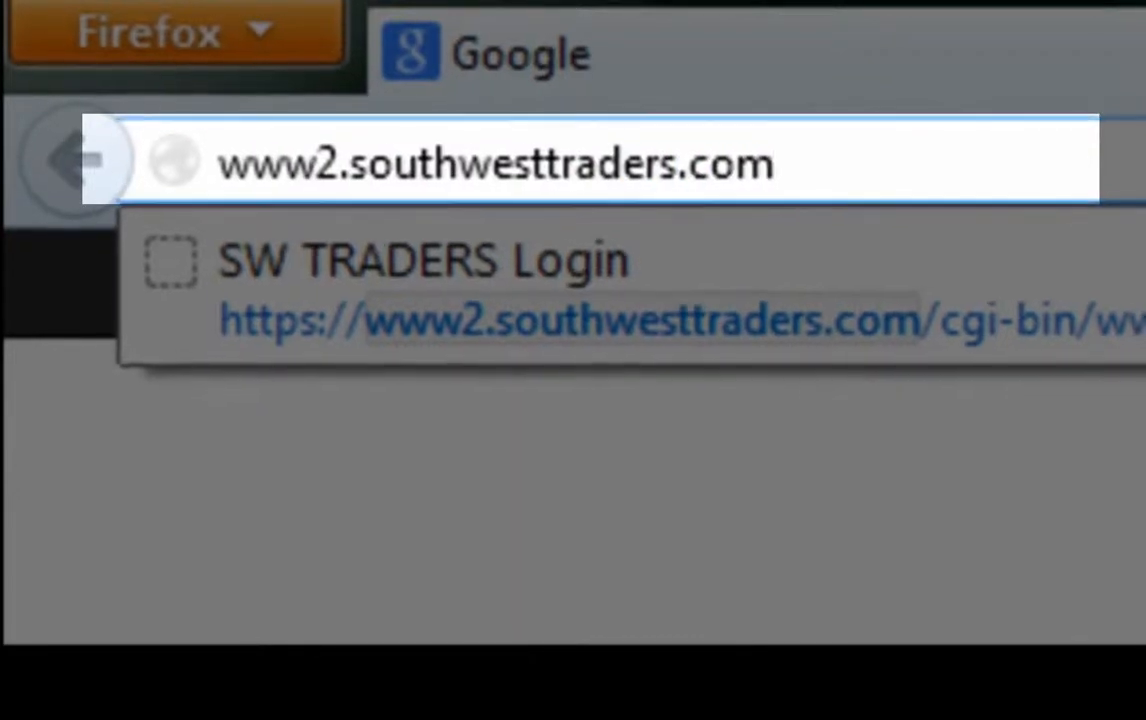
{"action": "key", "text": "Return"}
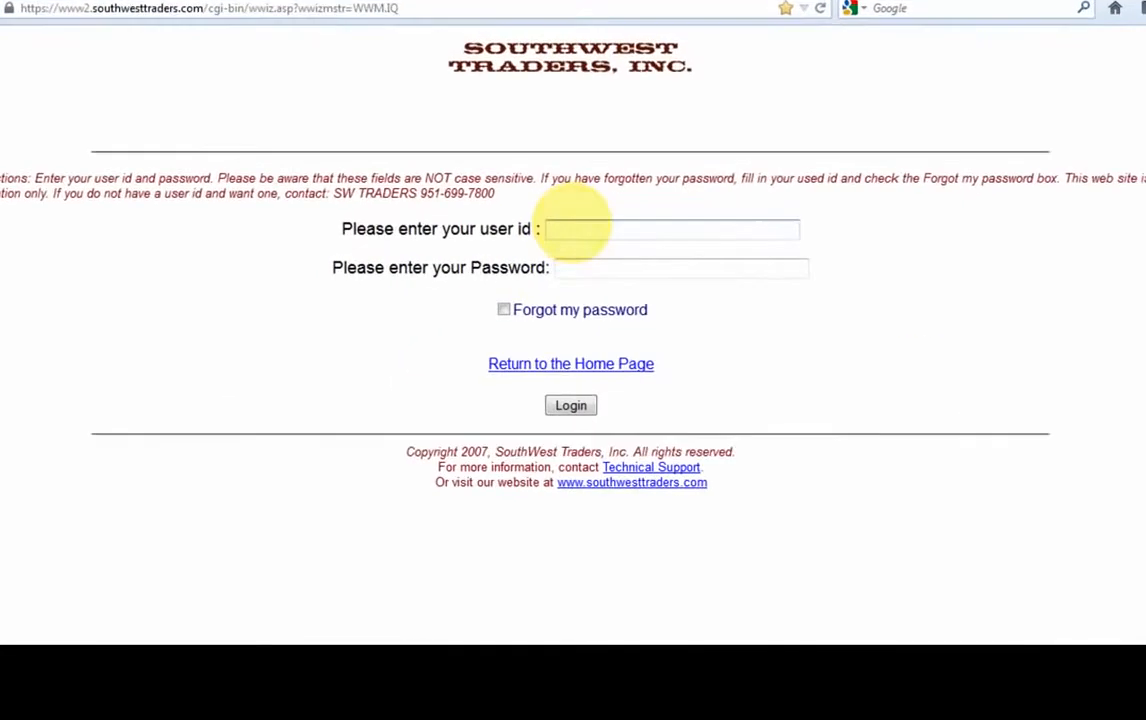
Step: Log in with the customer user id and account password
{"action": "left_click", "coordinate": [572, 226]}
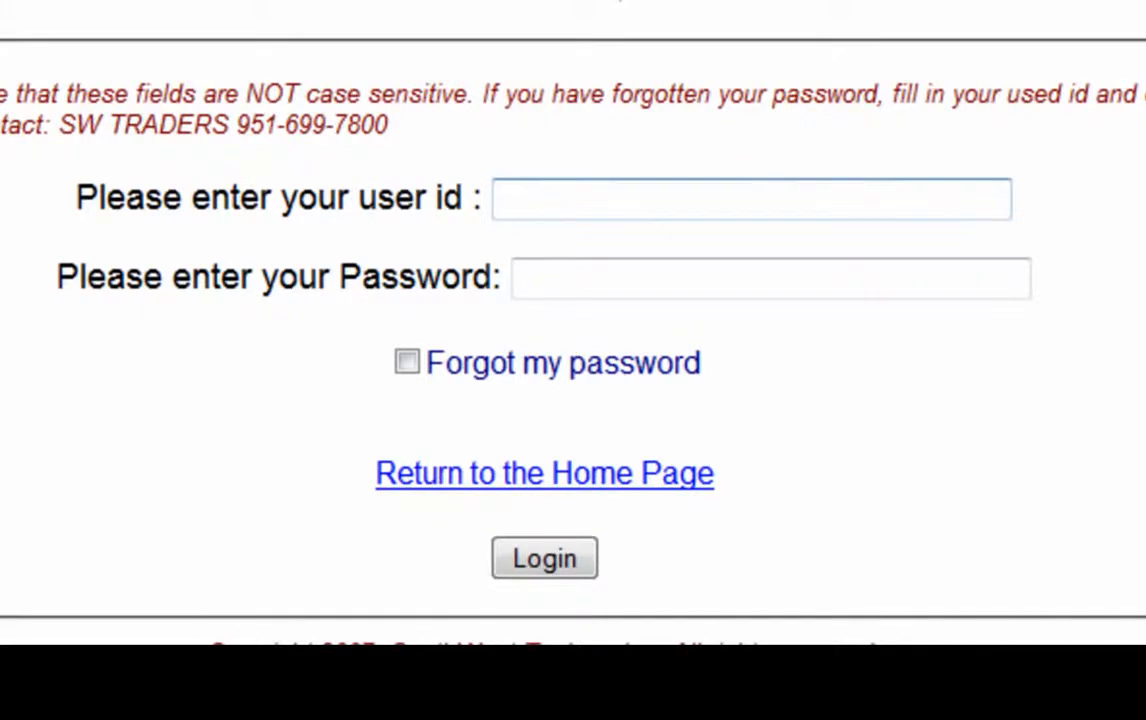
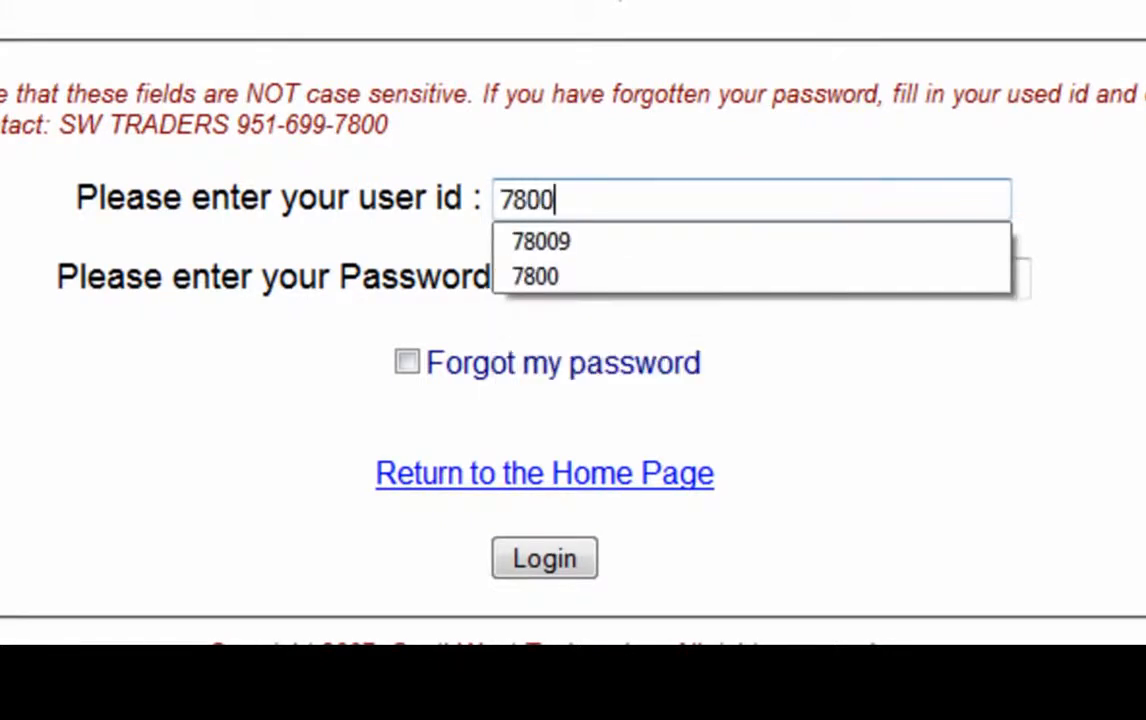
{"action": "key", "text": "Tab"}
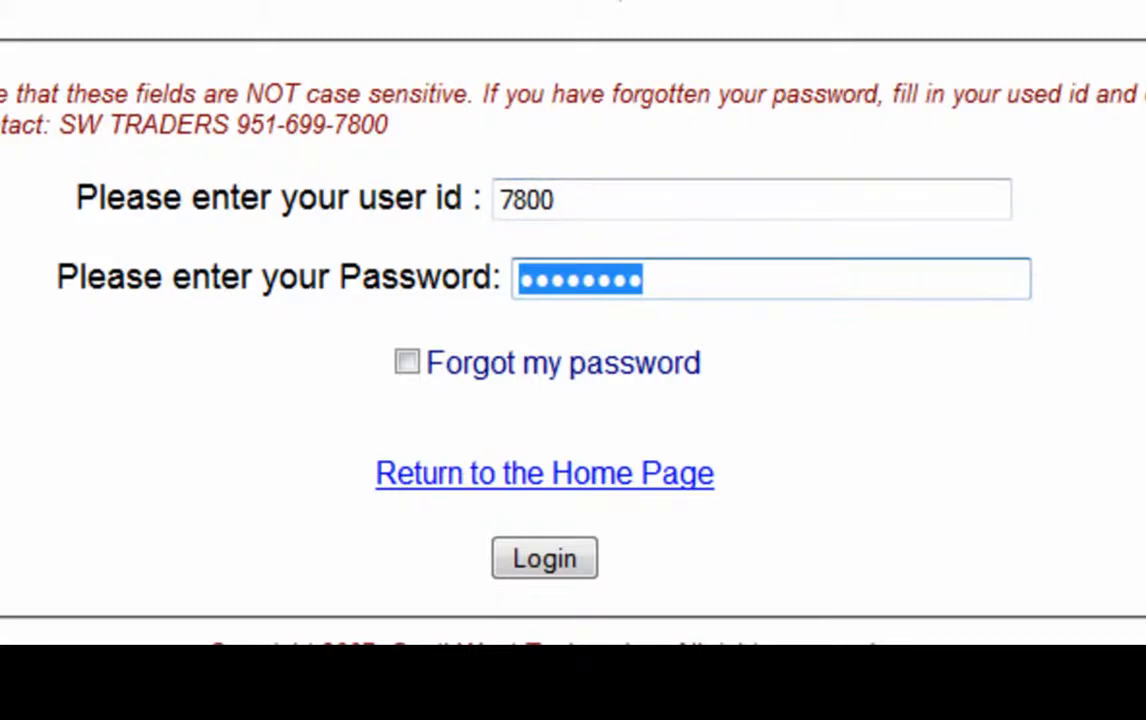
{"action": "left_click", "coordinate": [545, 558]}
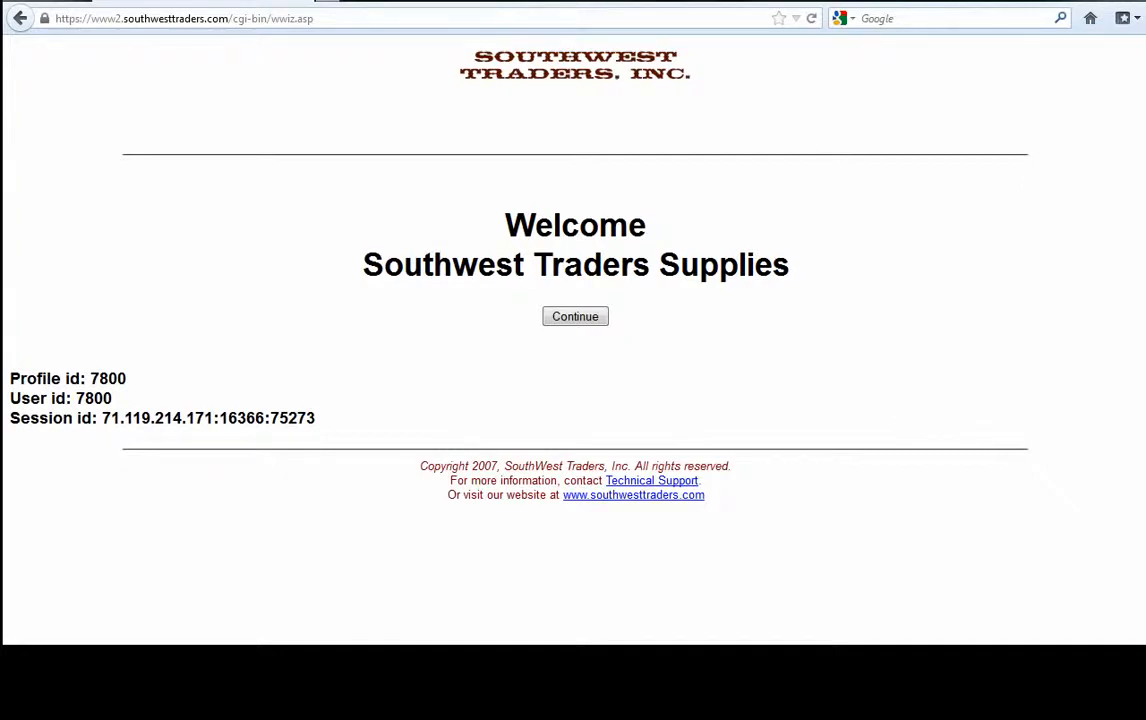
Step: Continue past the welcome page and choose Place an Order to open the Inventory Display form
{"action": "left_click", "coordinate": [575, 316]}
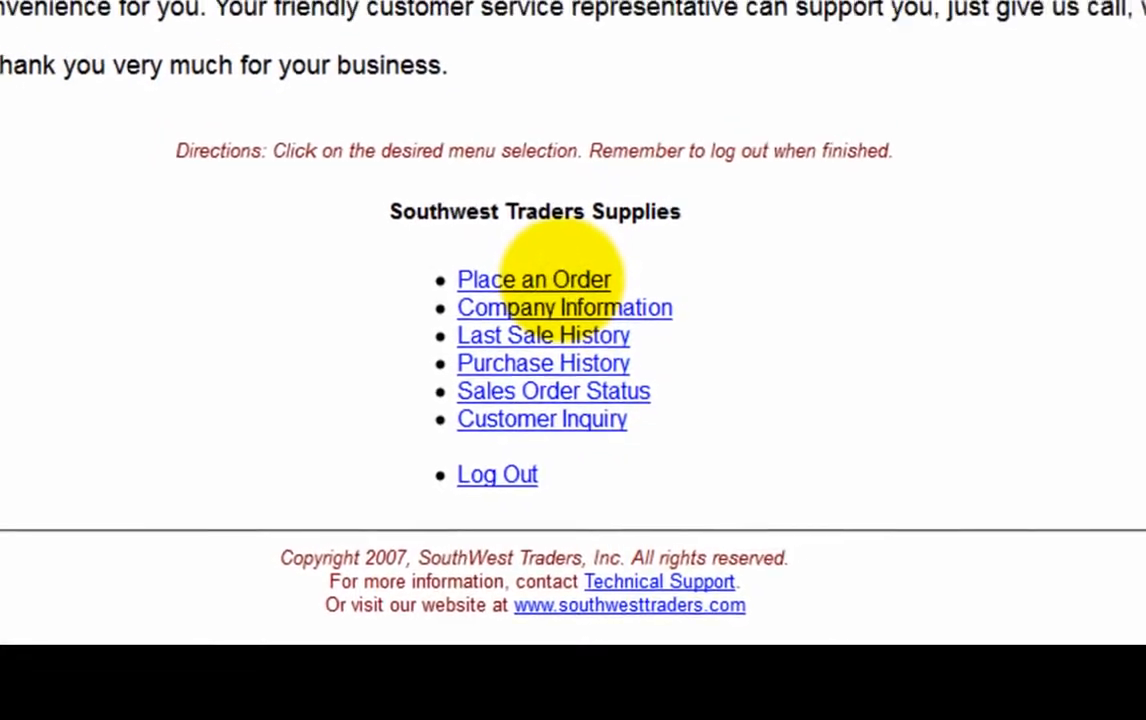
{"action": "left_click", "coordinate": [548, 279]}
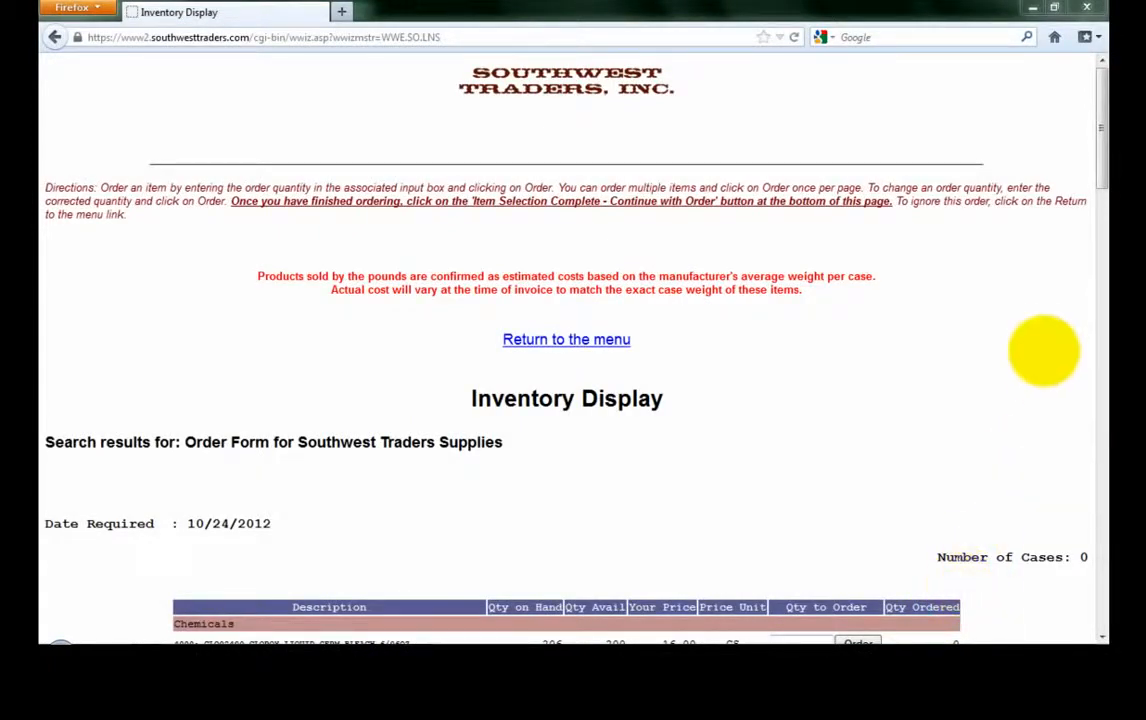
Step: Scroll down the Inventory Display to the Chemicals, Coffee and Dairy item rows
{"action": "scroll", "coordinate": [1031, 345], "scroll_direction": "down", "scroll_amount": 3}
{"action": "scroll", "coordinate": [1027, 350], "scroll_direction": "down", "scroll_amount": 2}
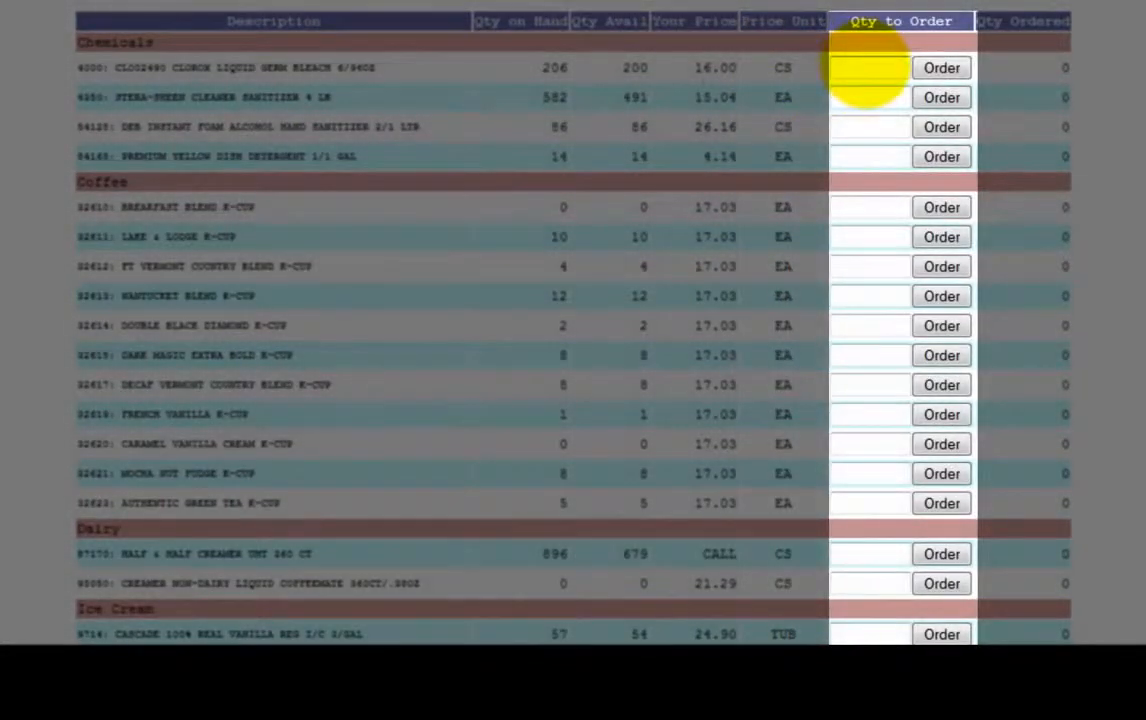
Step: Enter Qty to Order values: 6 Clorox bleach, 5 Stera-Sheen, 5 DEB foam sanitizer
{"action": "left_click", "coordinate": [862, 70]}
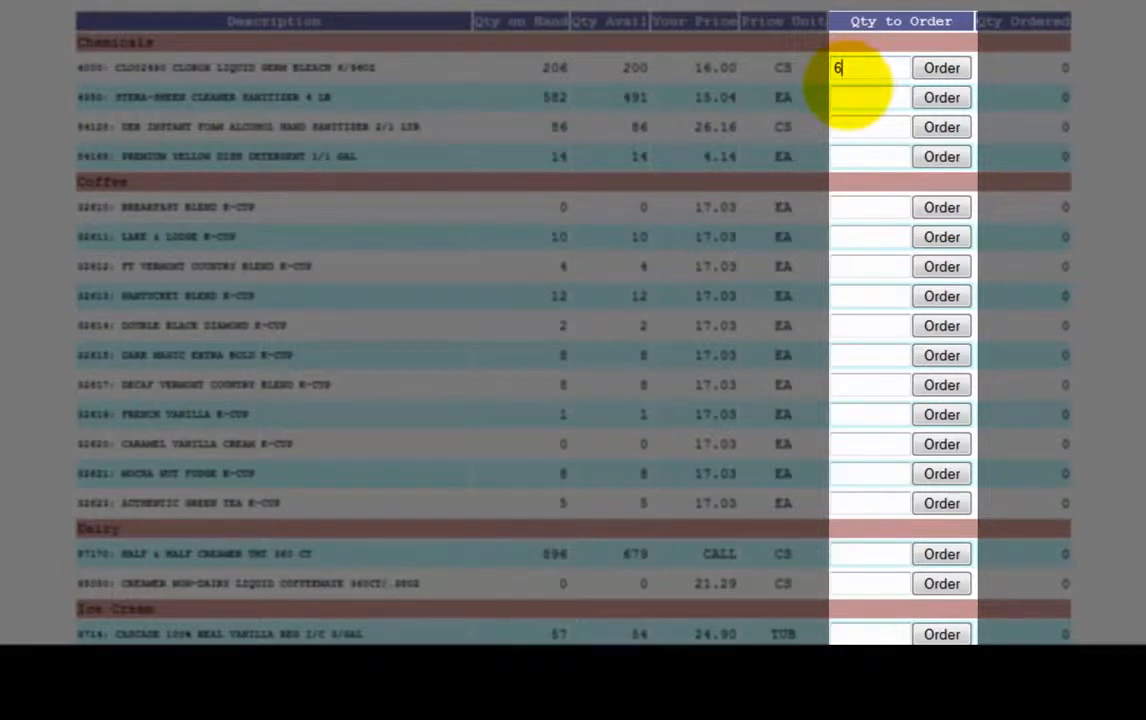
{"action": "left_click", "coordinate": [838, 102]}
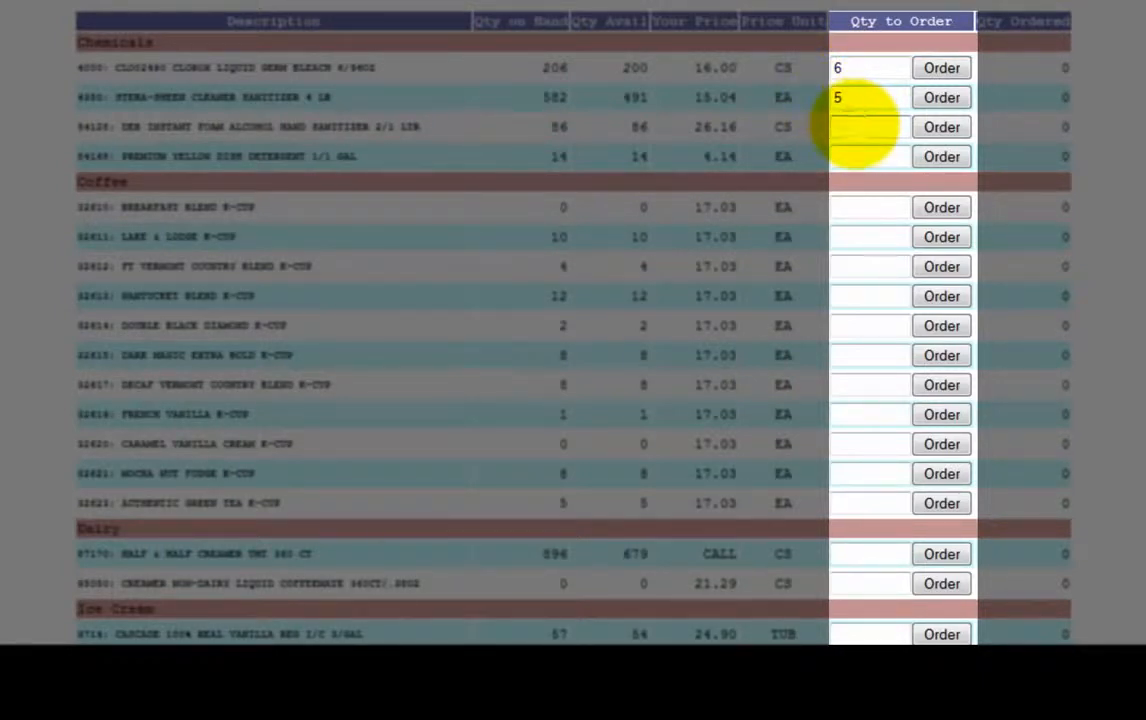
{"action": "left_click", "coordinate": [856, 127]}
{"action": "type", "text": "5"}
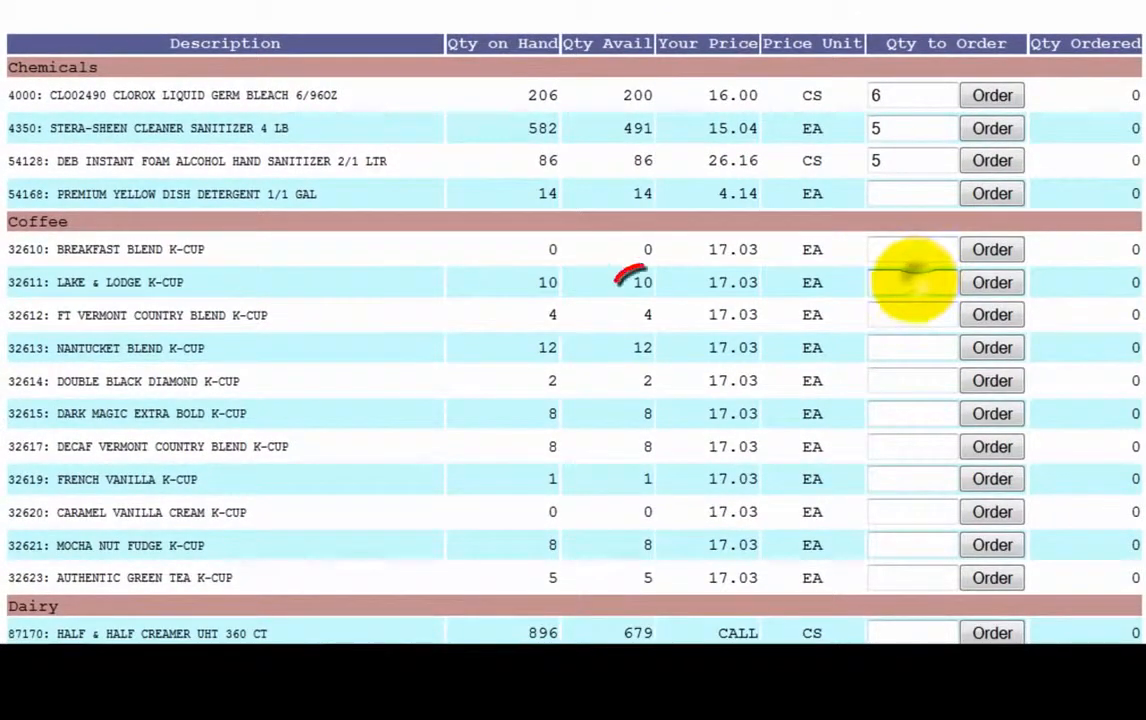
Step: Fill in quantities 5 Lake & Lodge, 12 Nantucket, 8 Dark Magic K-cups, 200 Half & Half
{"action": "left_click", "coordinate": [912, 280]}
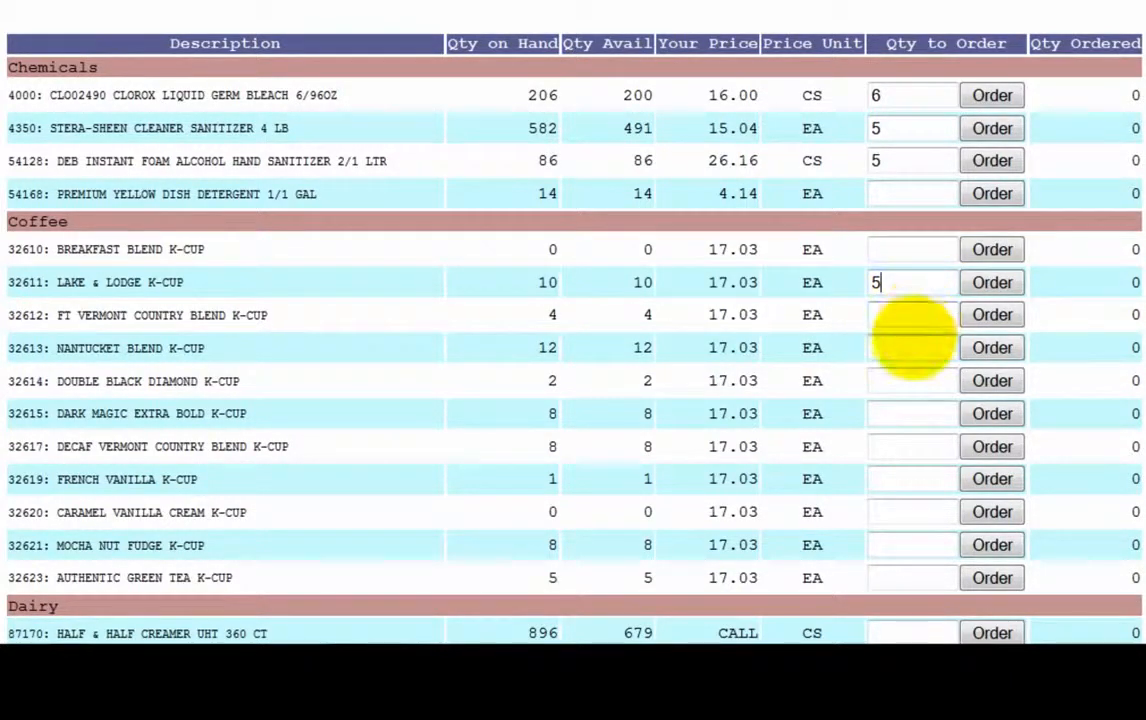
{"action": "left_click", "coordinate": [905, 347]}
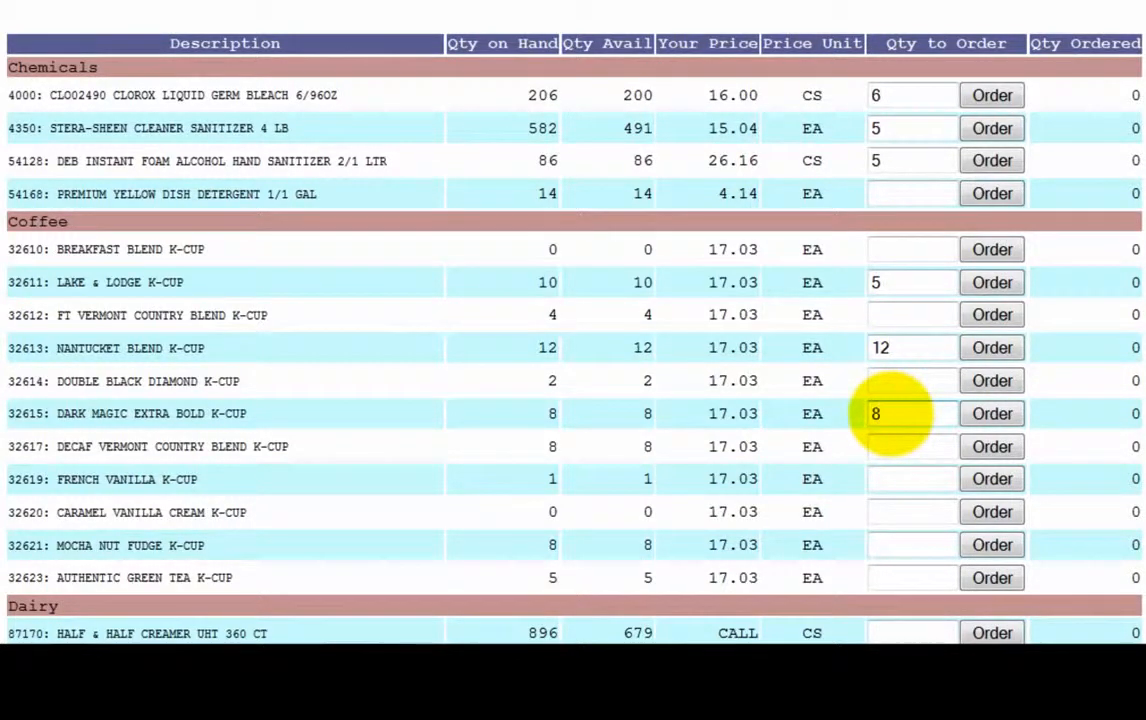
{"action": "scroll", "coordinate": [890, 413], "scroll_direction": "down", "scroll_amount": 4}
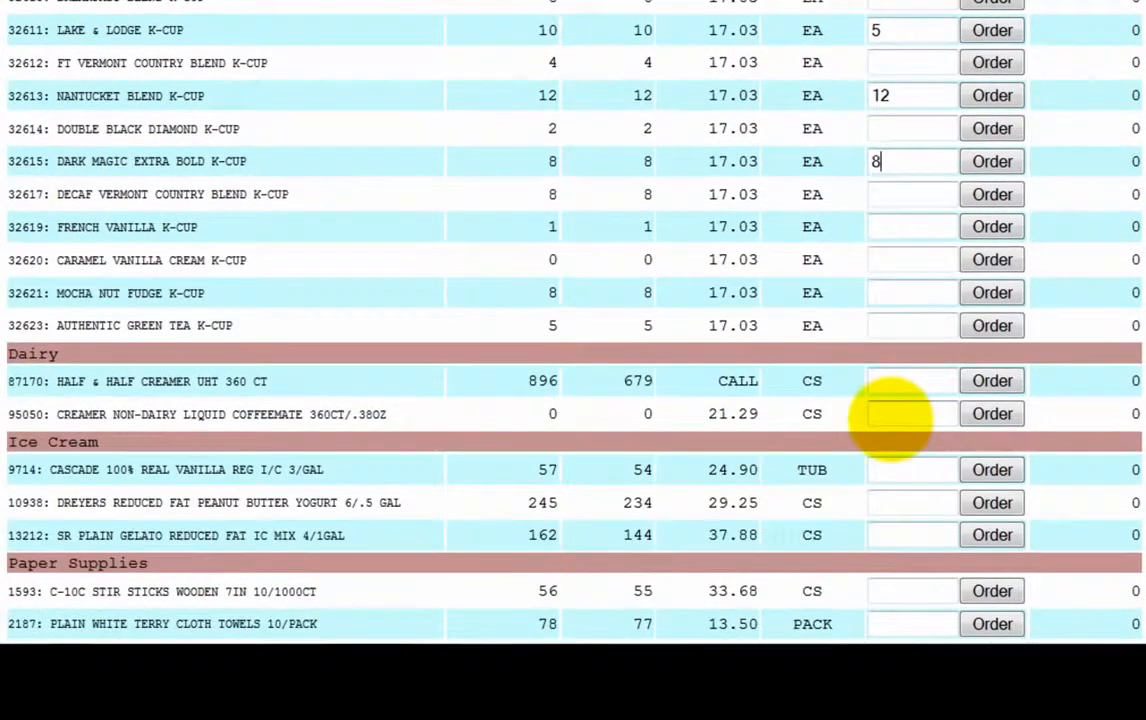
{"action": "scroll", "coordinate": [890, 415], "scroll_direction": "down", "scroll_amount": 2}
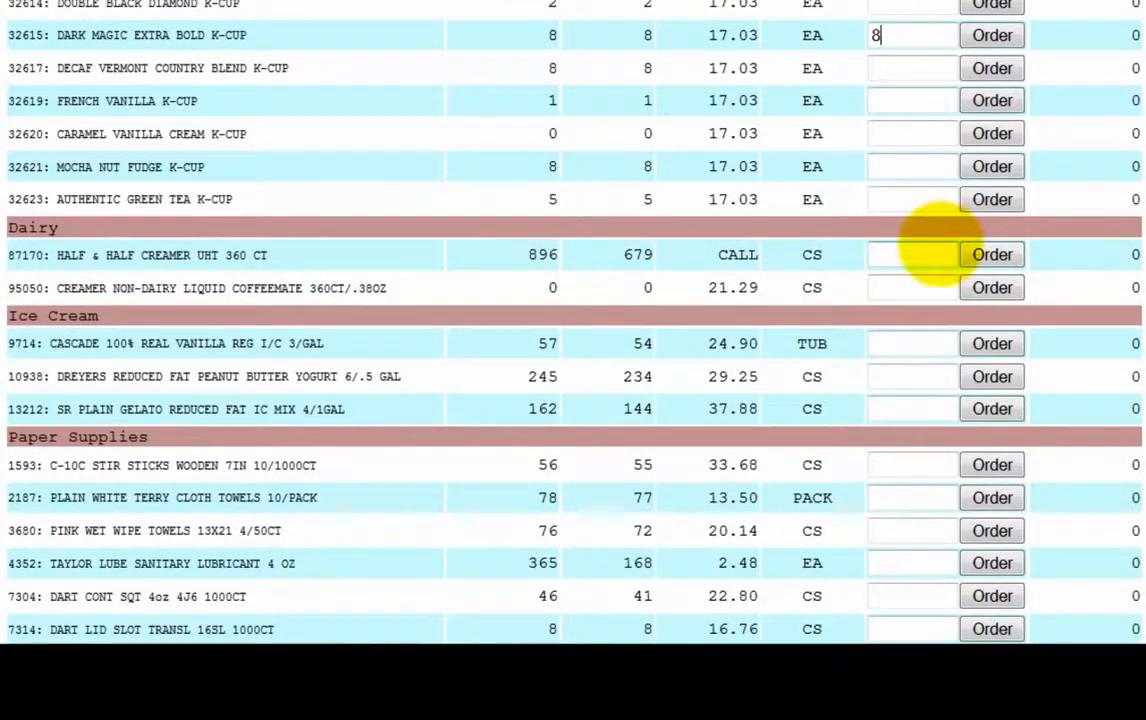
{"action": "left_click", "coordinate": [933, 250]}
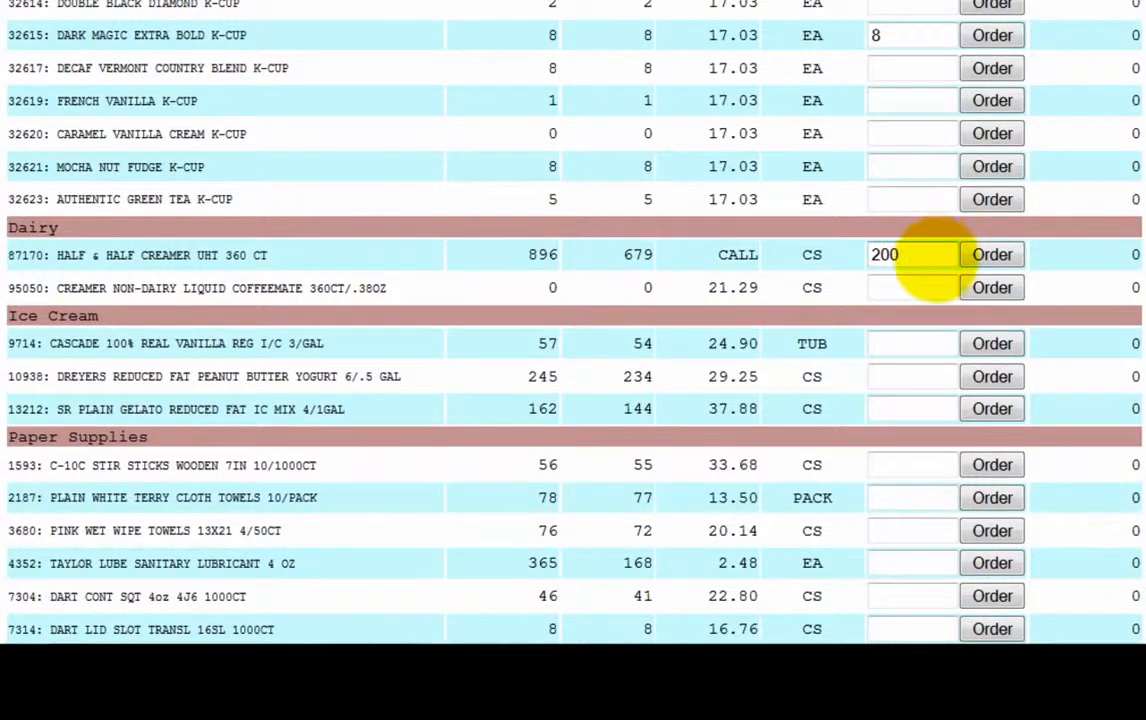
{"action": "scroll", "coordinate": [930, 258], "scroll_direction": "up", "scroll_amount": 4}
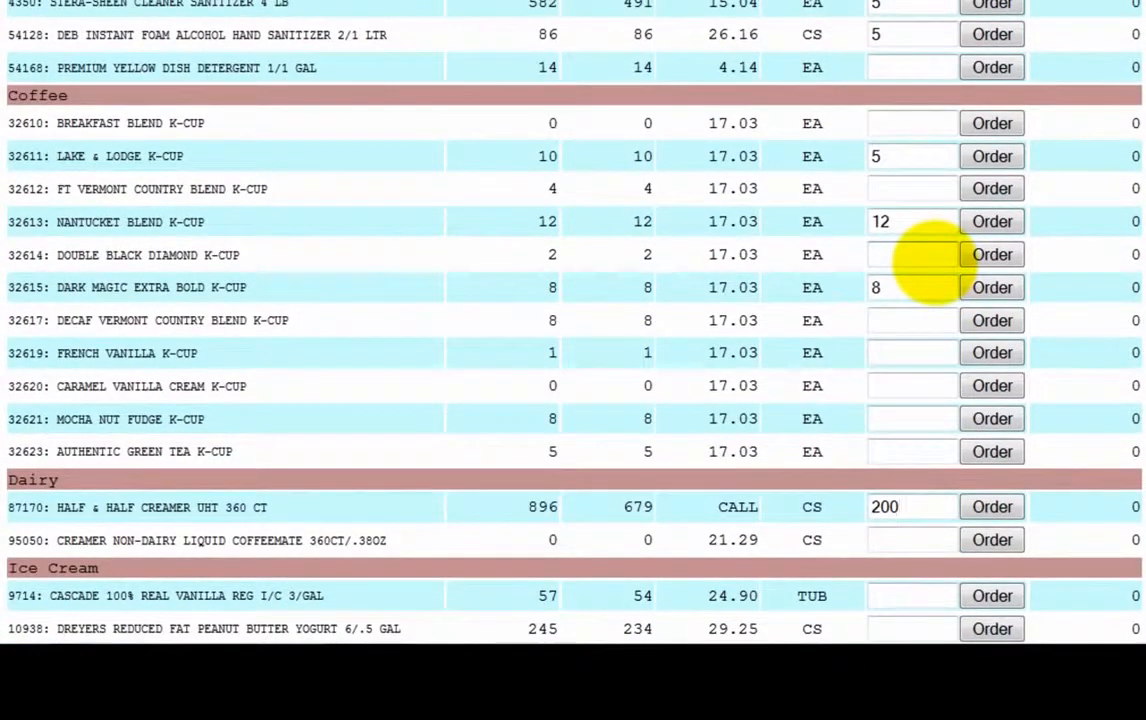
{"action": "scroll", "coordinate": [1005, 232], "scroll_direction": "up", "scroll_amount": 2}
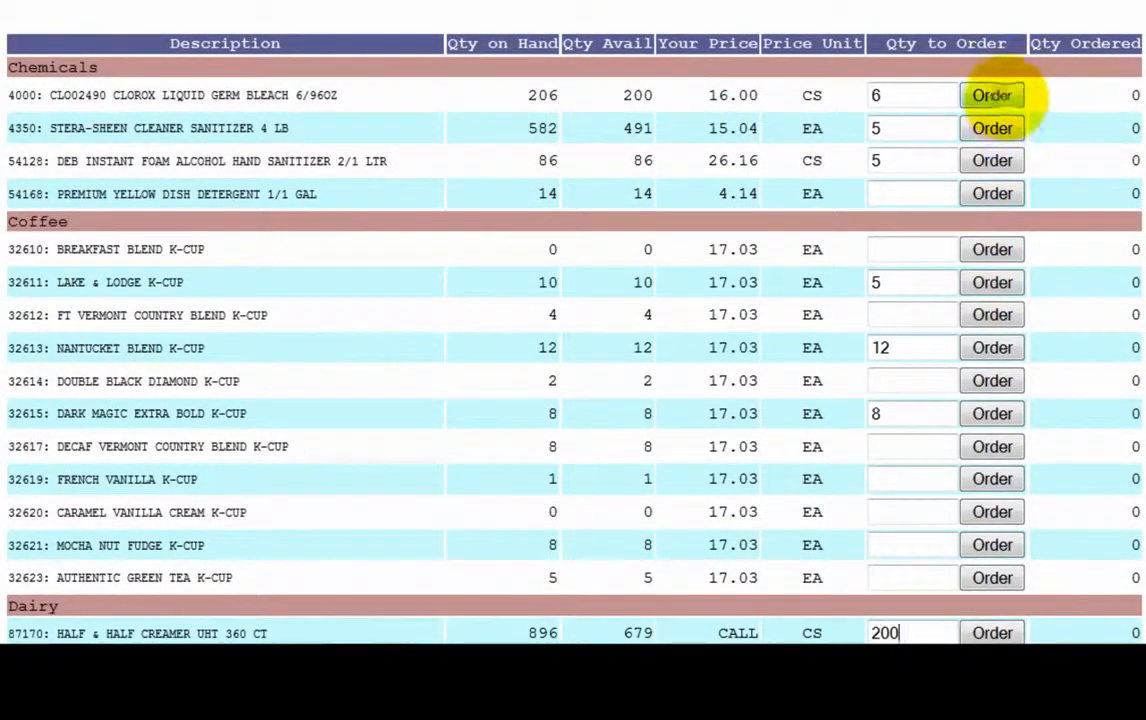
Step: Record the entered quantities on the order, bringing Number of Cases to 241
{"action": "left_click", "coordinate": [992, 95]}
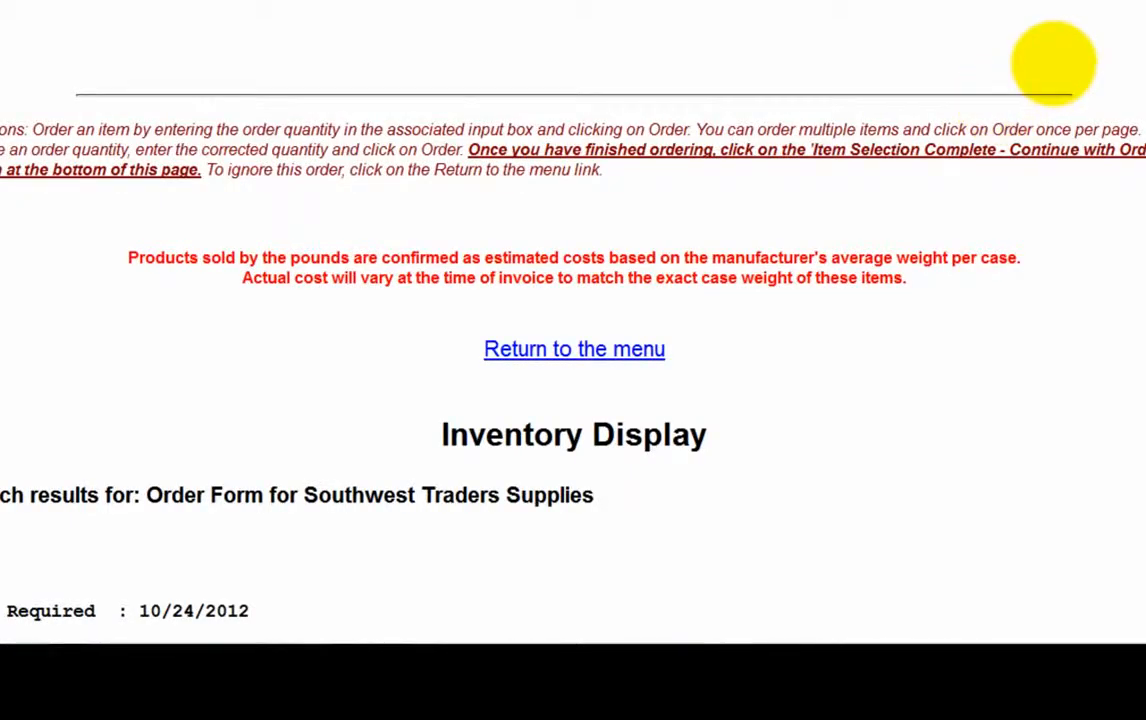
{"action": "scroll", "coordinate": [1050, 60], "scroll_direction": "down", "scroll_amount": 6}
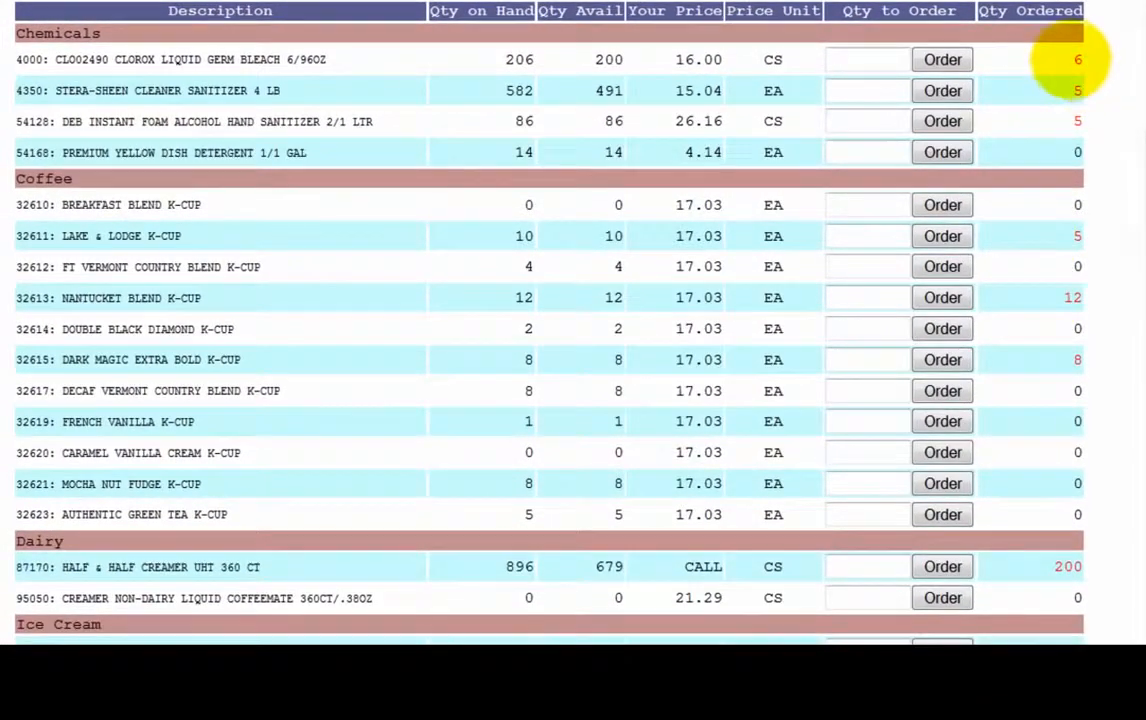
{"action": "scroll", "coordinate": [1077, 190], "scroll_direction": "down", "scroll_amount": 12}
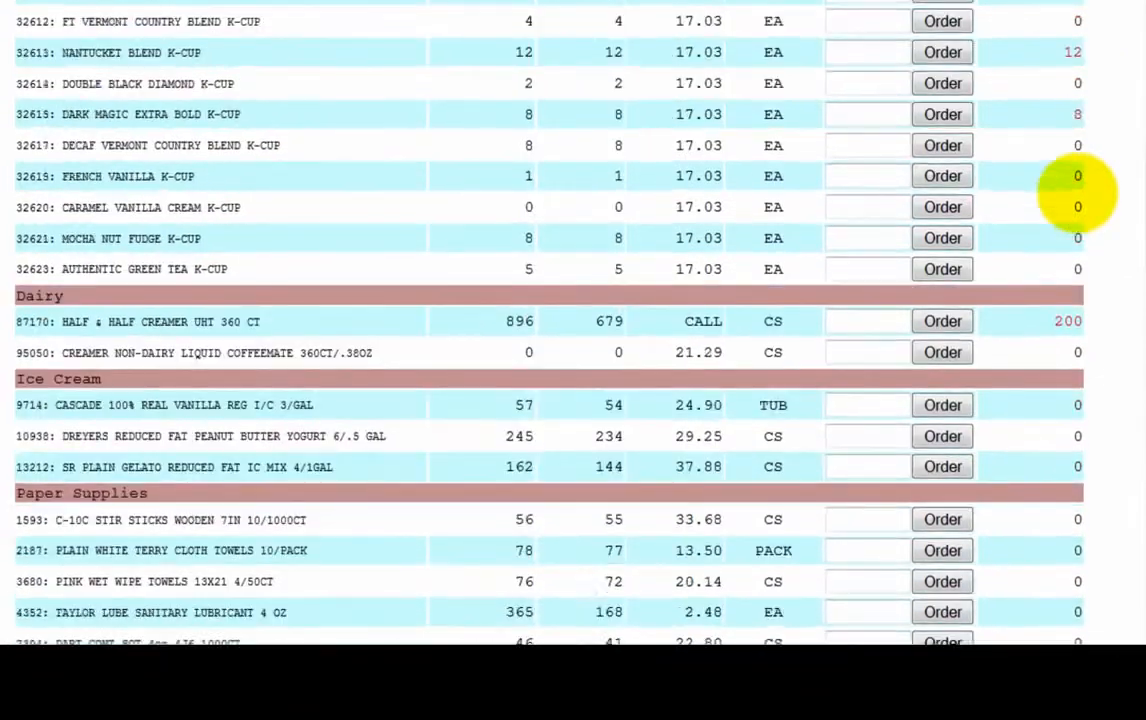
{"action": "scroll", "coordinate": [1060, 215], "scroll_direction": "down", "scroll_amount": 8}
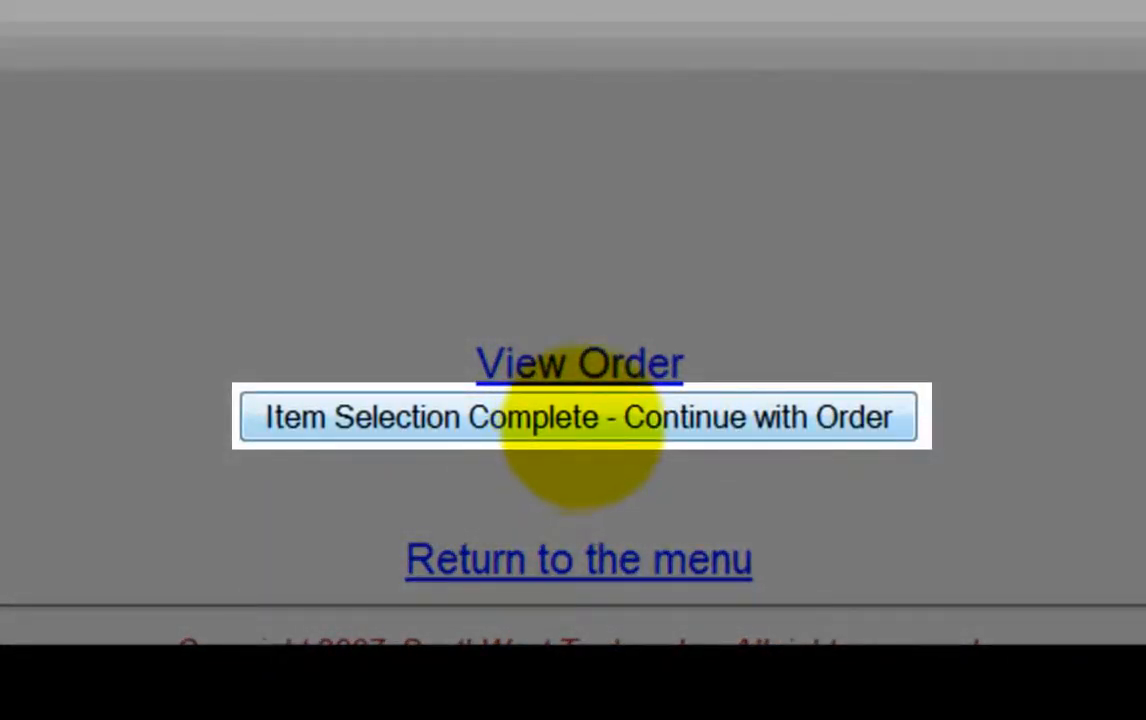
Step: Complete item selection and review the seven-line Sales Order Review, subtotal 727.75
{"action": "left_click", "coordinate": [565, 412]}
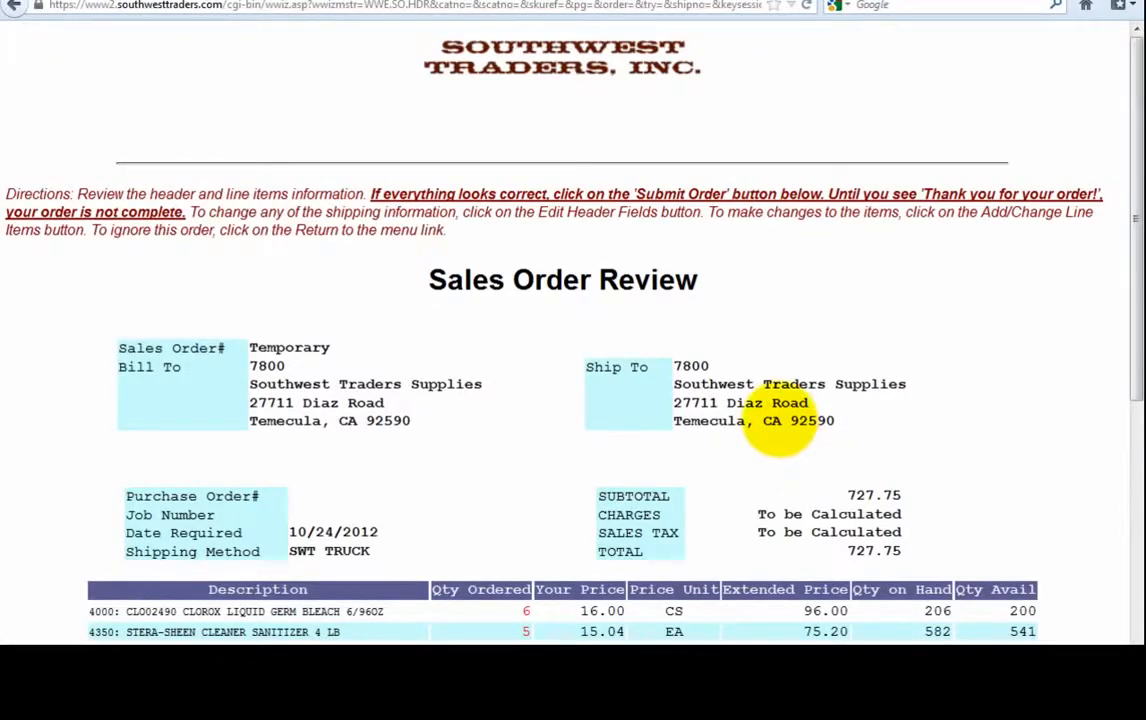
{"action": "scroll", "coordinate": [781, 425], "scroll_direction": "down", "scroll_amount": 3}
{"action": "scroll", "coordinate": [781, 418], "scroll_direction": "down", "scroll_amount": 3}
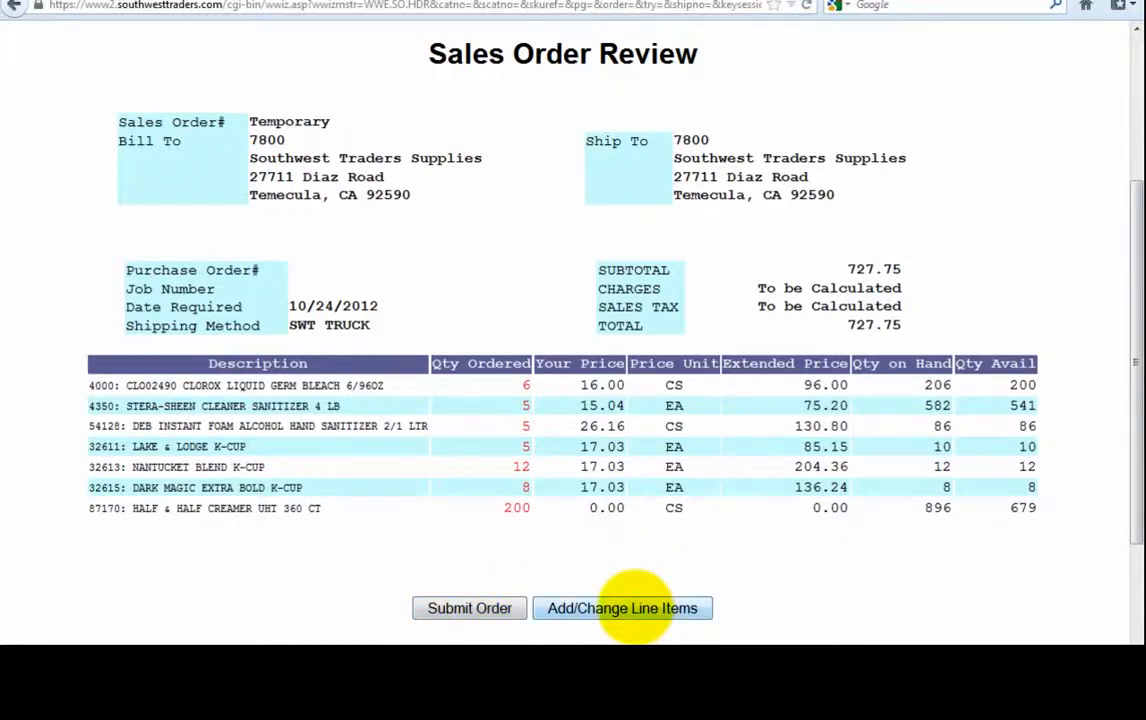
Step: Go back to the item list through Add/Change Line Items
{"action": "left_click", "coordinate": [636, 606]}
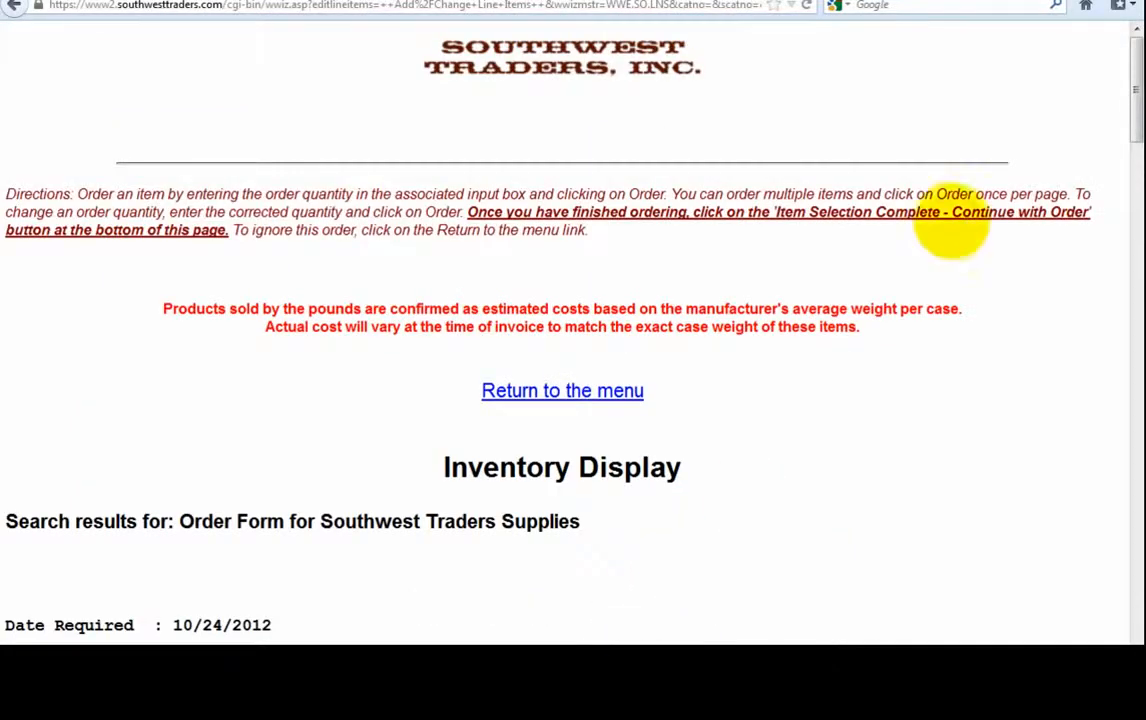
{"action": "scroll", "coordinate": [947, 221], "scroll_direction": "down", "scroll_amount": 3}
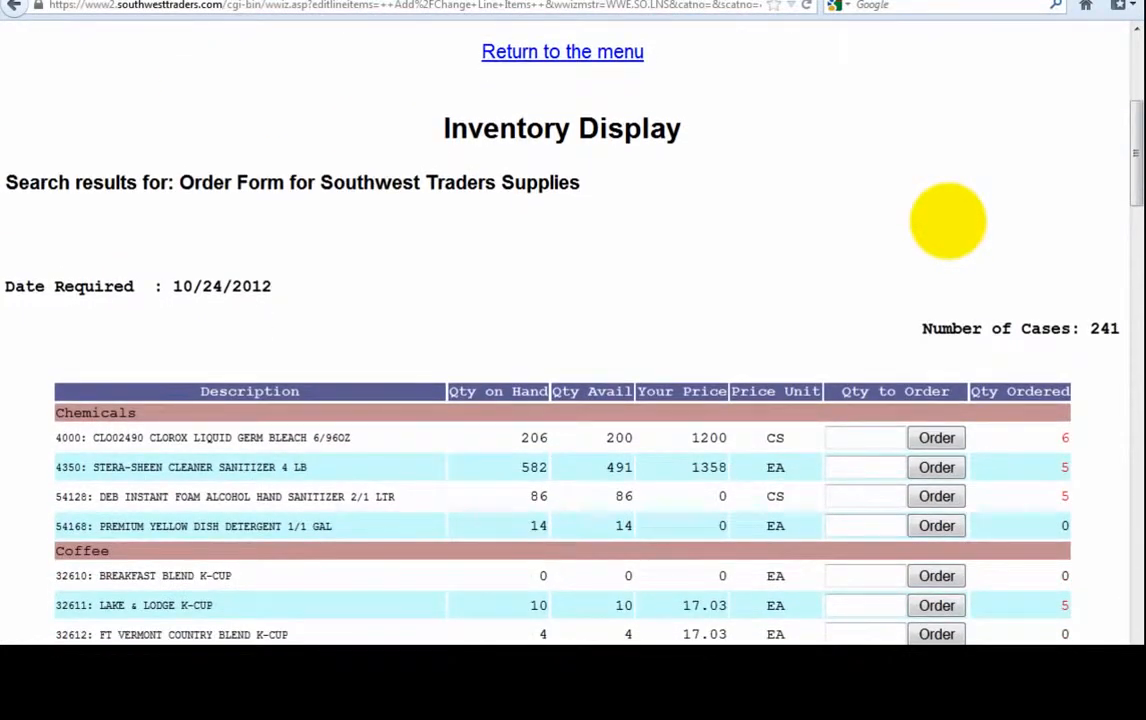
{"action": "scroll", "coordinate": [947, 221], "scroll_direction": "down", "scroll_amount": 2}
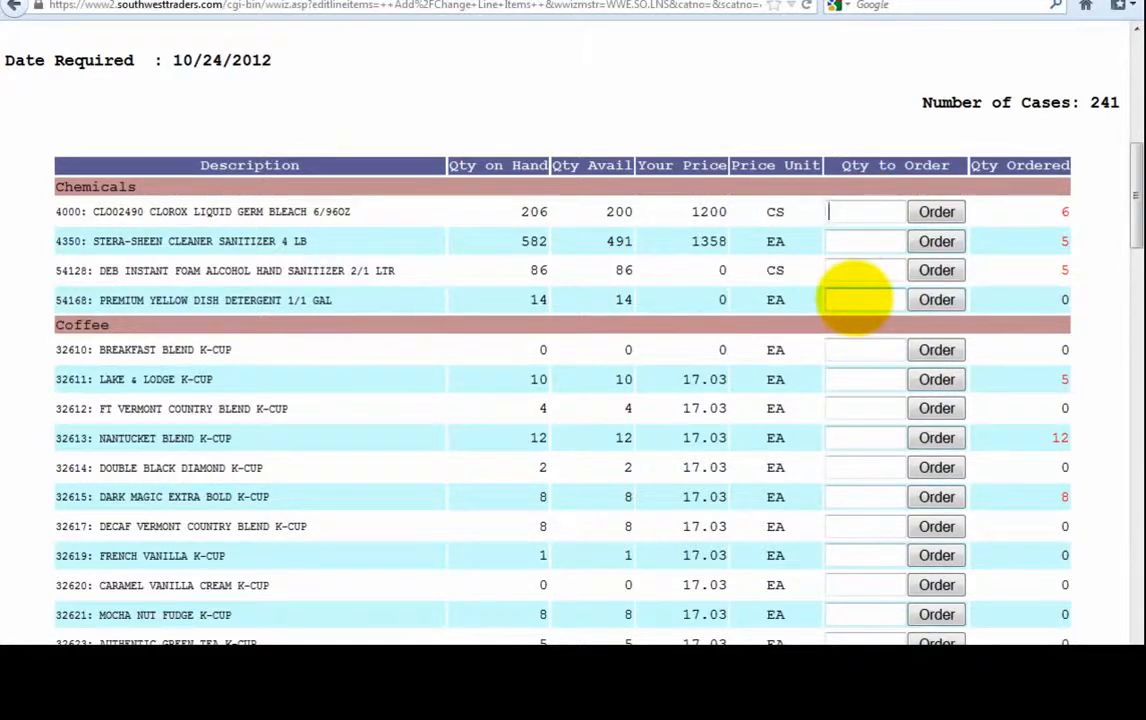
Step: Order 3 Premium Yellow Dish Detergent and 1 Deb hand sanitizer and apply the changes
{"action": "left_click", "coordinate": [852, 299]}
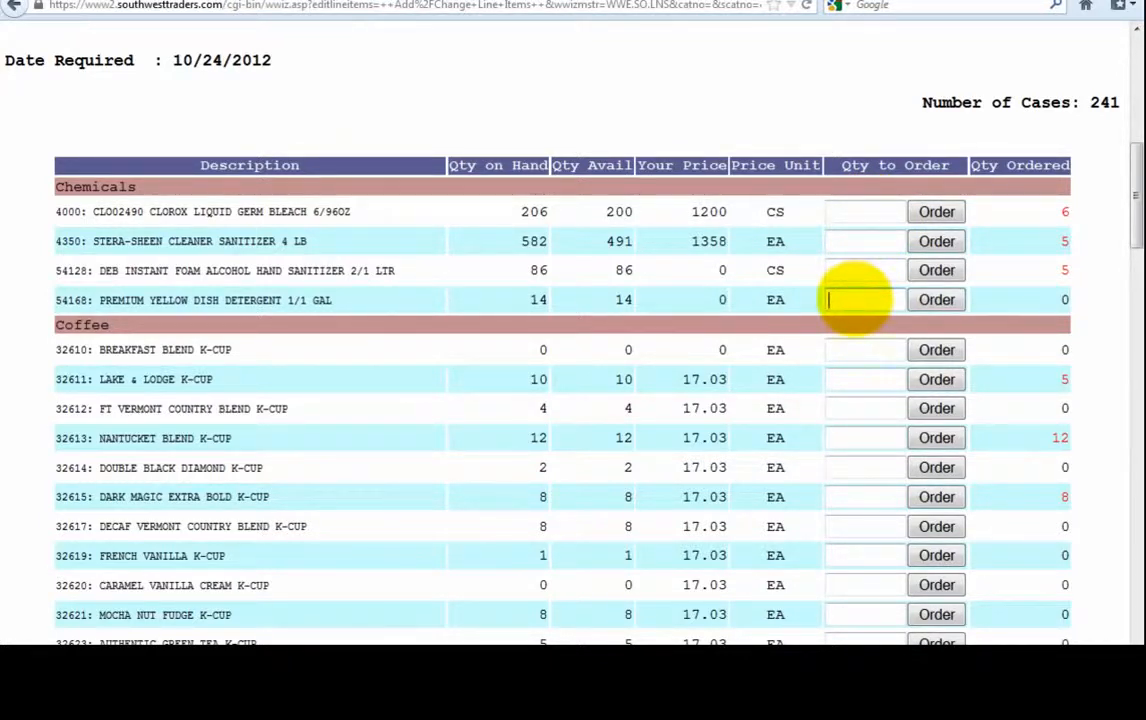
{"action": "type", "text": "3"}
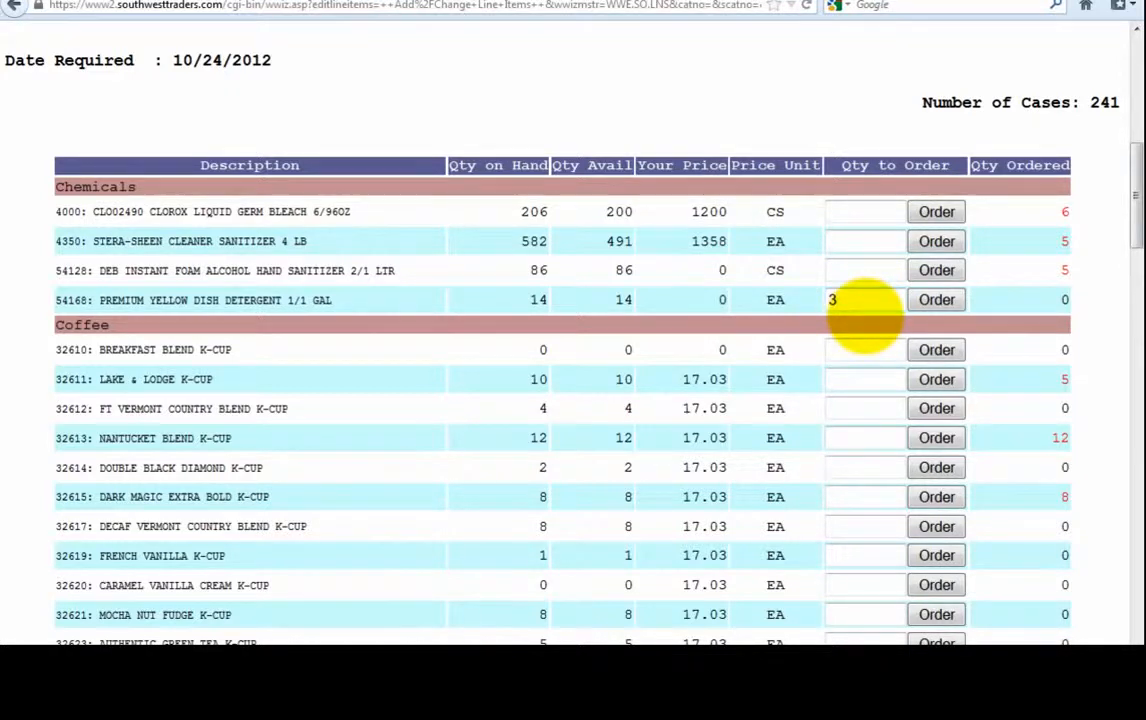
{"action": "left_click", "coordinate": [868, 270]}
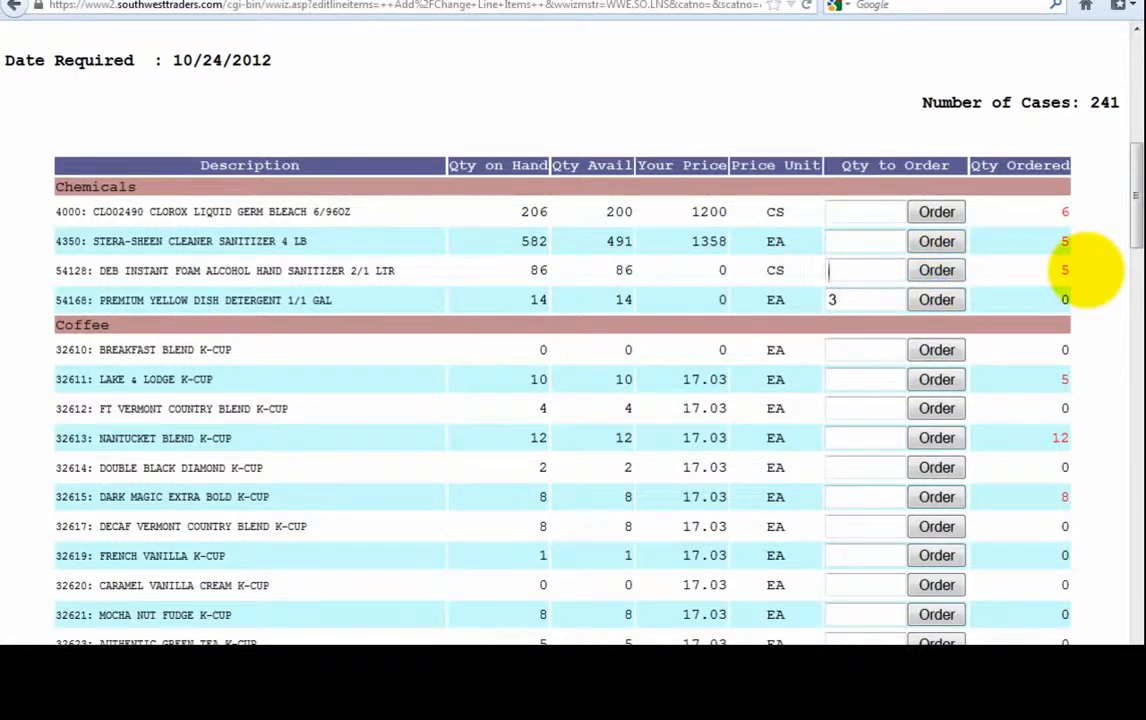
{"action": "type", "text": "1"}
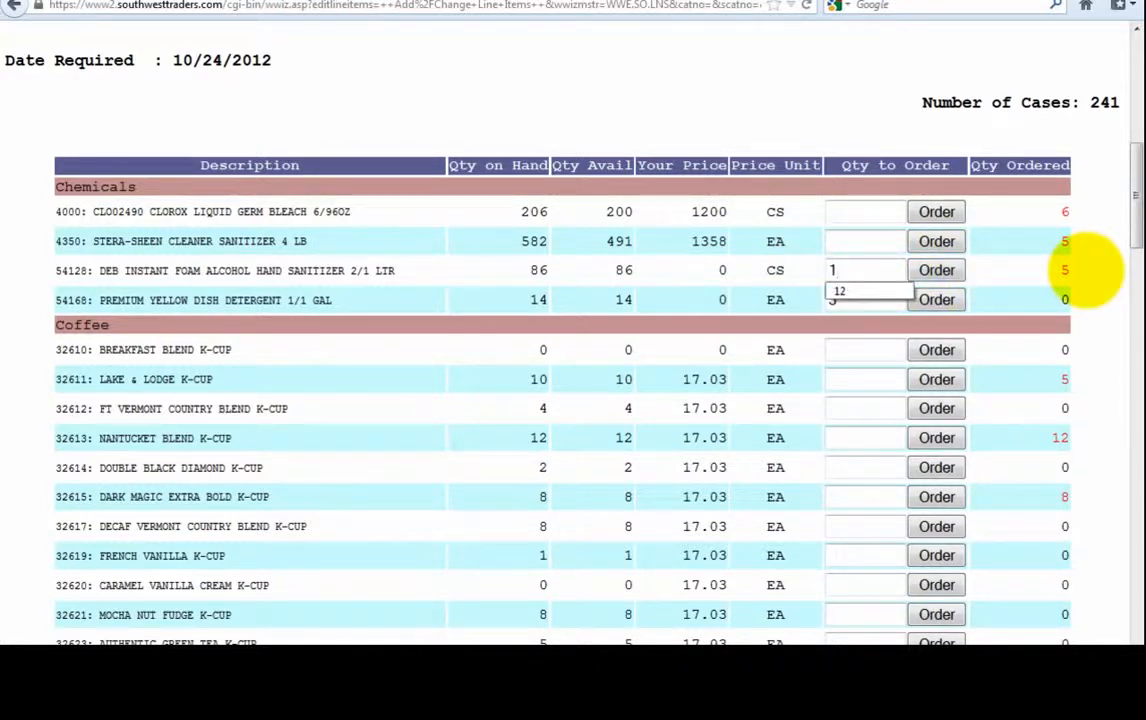
{"action": "left_click", "coordinate": [873, 228]}
{"action": "left_click", "coordinate": [861, 270]}
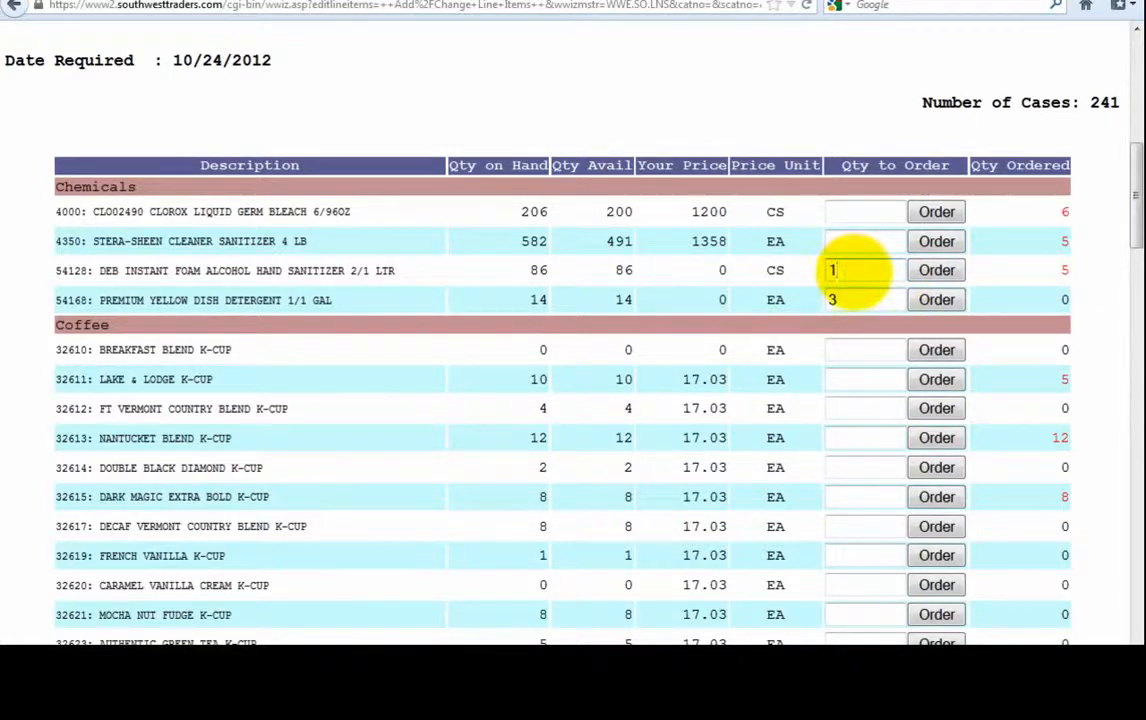
{"action": "left_click", "coordinate": [936, 438]}
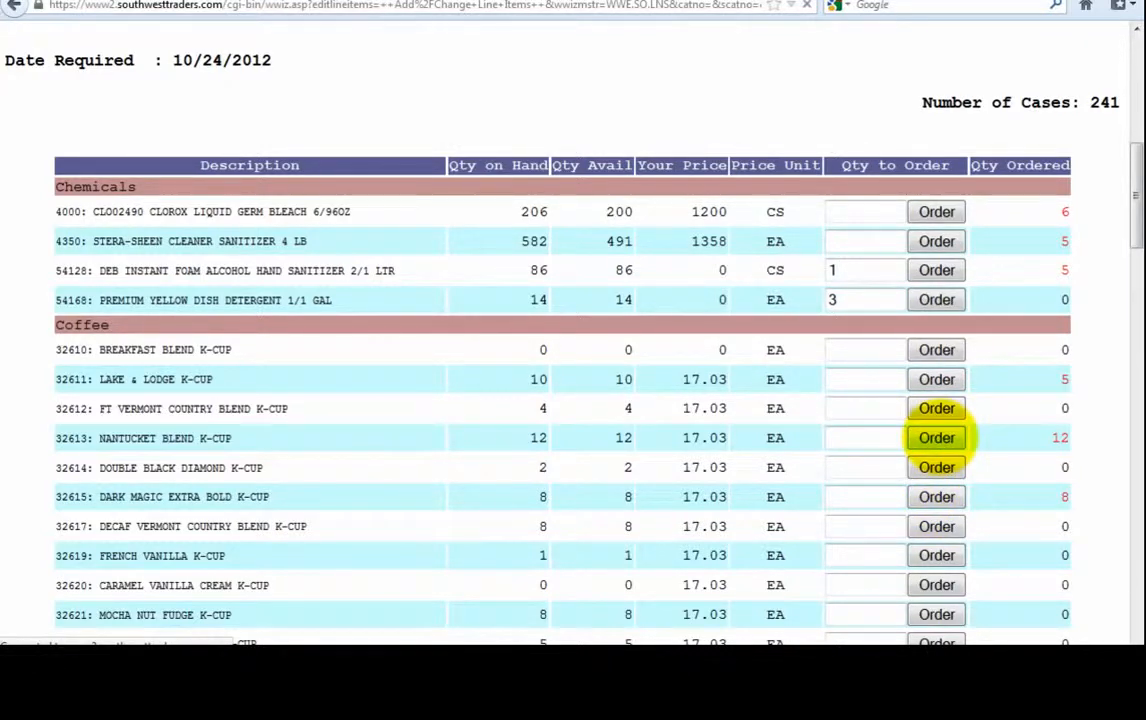
Step: Finish the changes and view the eight-item order review with subtotal 5,732.11
{"action": "scroll", "coordinate": [938, 437], "scroll_direction": "down", "scroll_amount": 5}
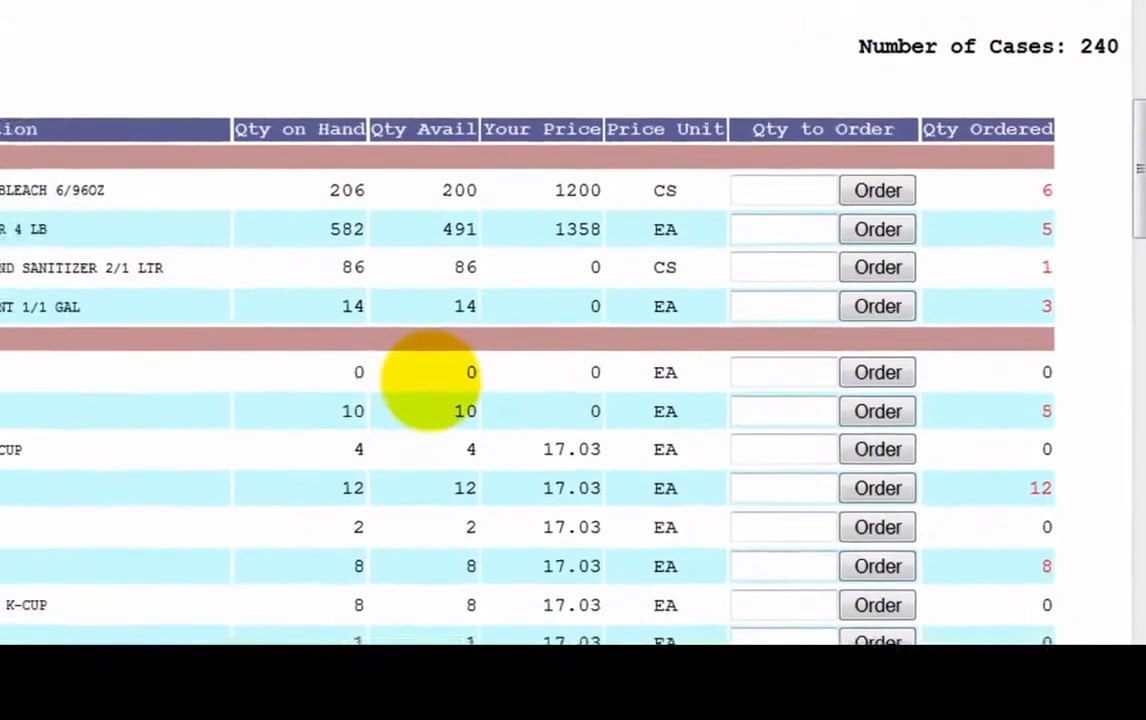
{"action": "scroll", "coordinate": [430, 380], "scroll_direction": "down", "scroll_amount": 20}
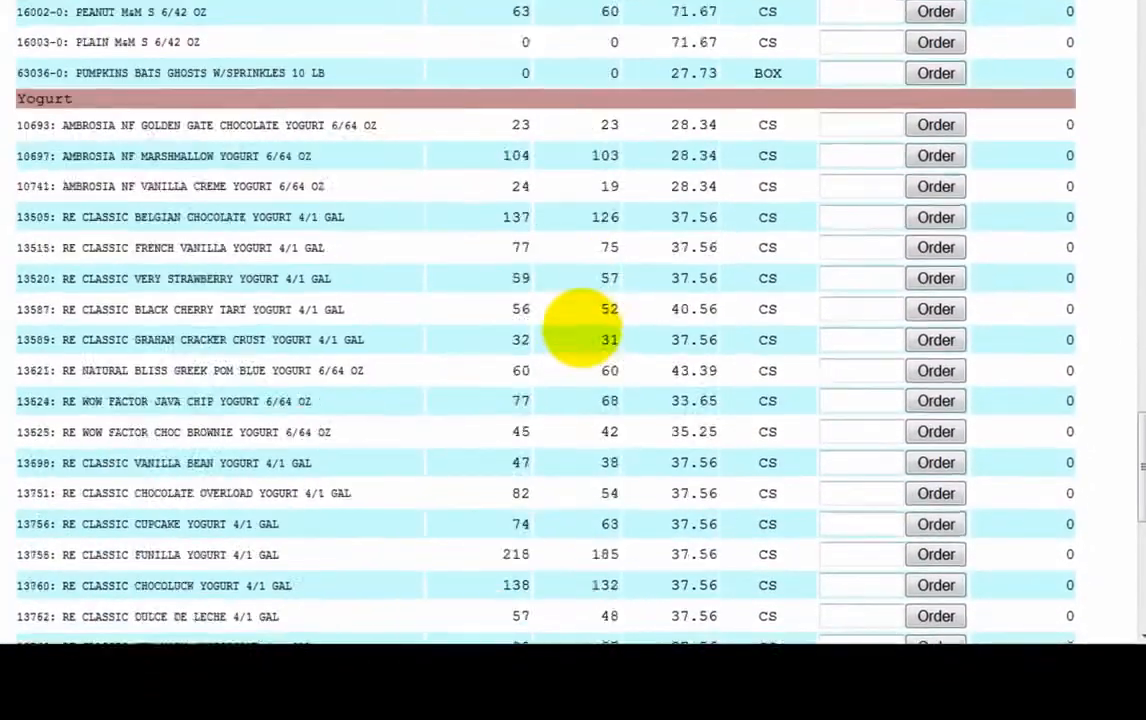
{"action": "scroll", "coordinate": [581, 326], "scroll_direction": "down", "scroll_amount": 5}
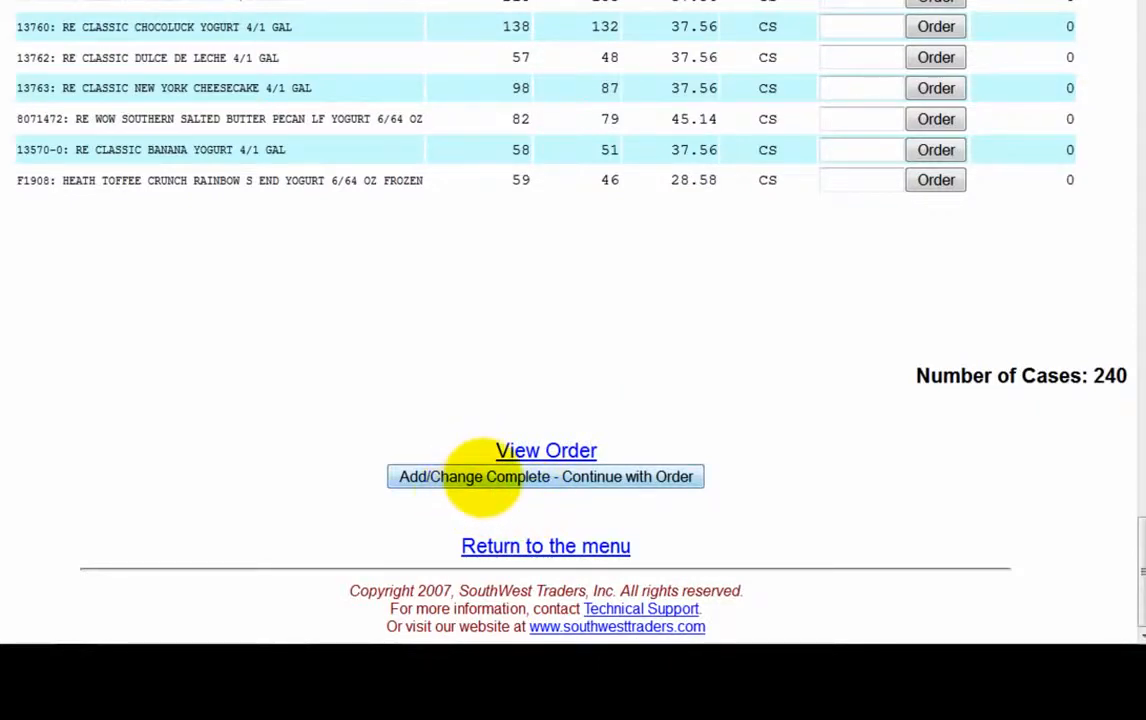
{"action": "left_click", "coordinate": [483, 472]}
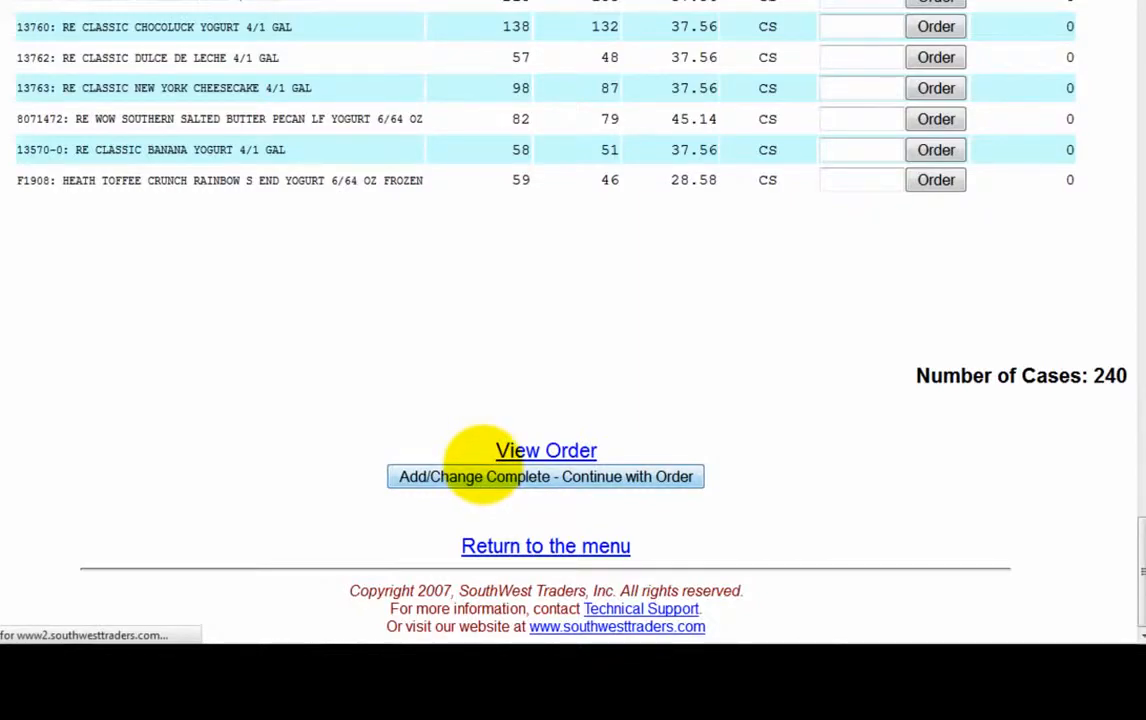
{"action": "scroll", "coordinate": [485, 450], "scroll_direction": "down", "scroll_amount": 2}
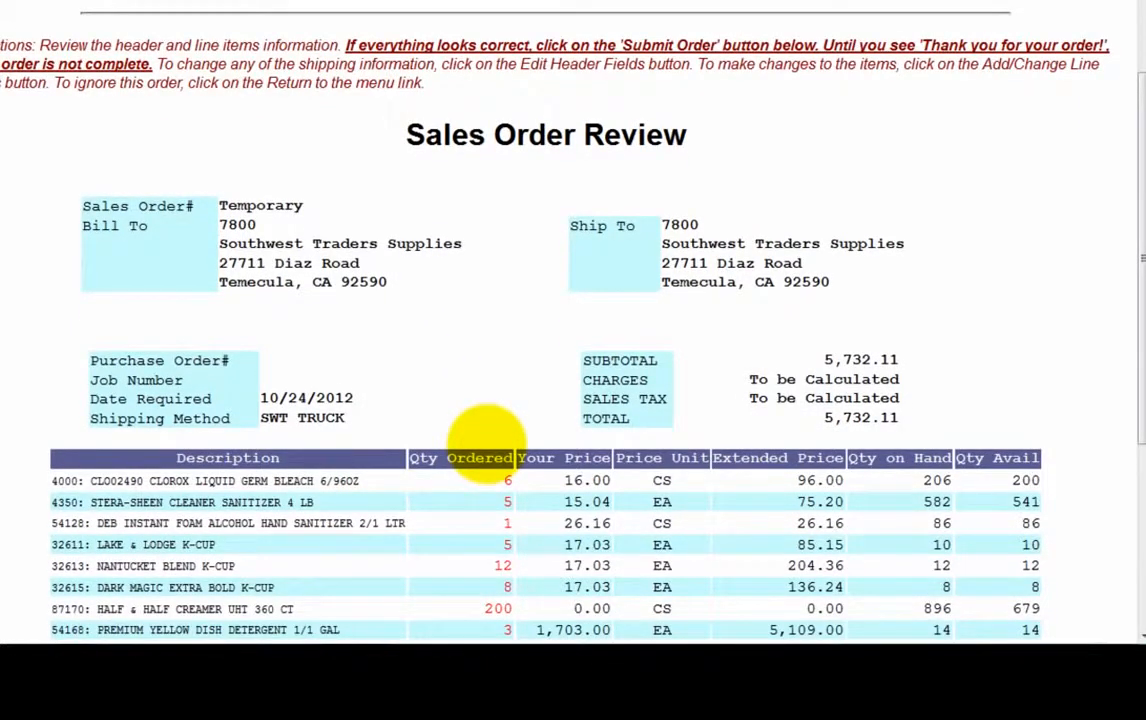
Step: Submit the reviewed sales order, totalling 598.95, from the bottom of the Sales Order Review page
{"action": "scroll", "coordinate": [478, 448], "scroll_direction": "down", "scroll_amount": 2}
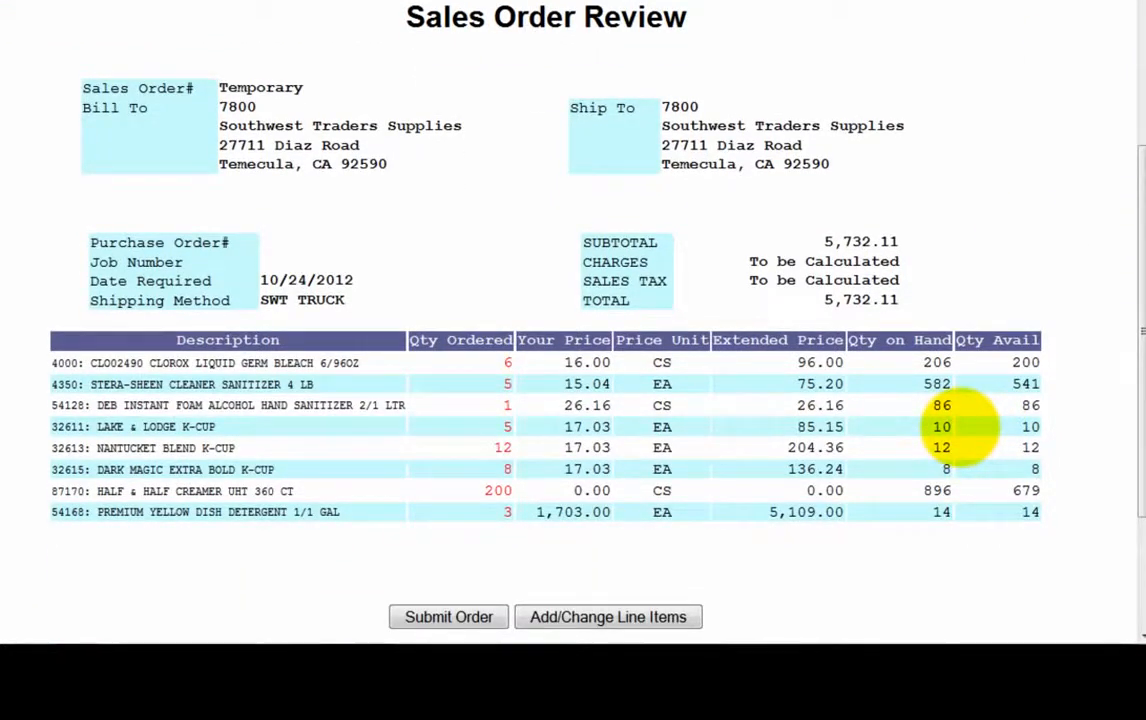
{"action": "scroll", "coordinate": [990, 425], "scroll_direction": "down", "scroll_amount": 2}
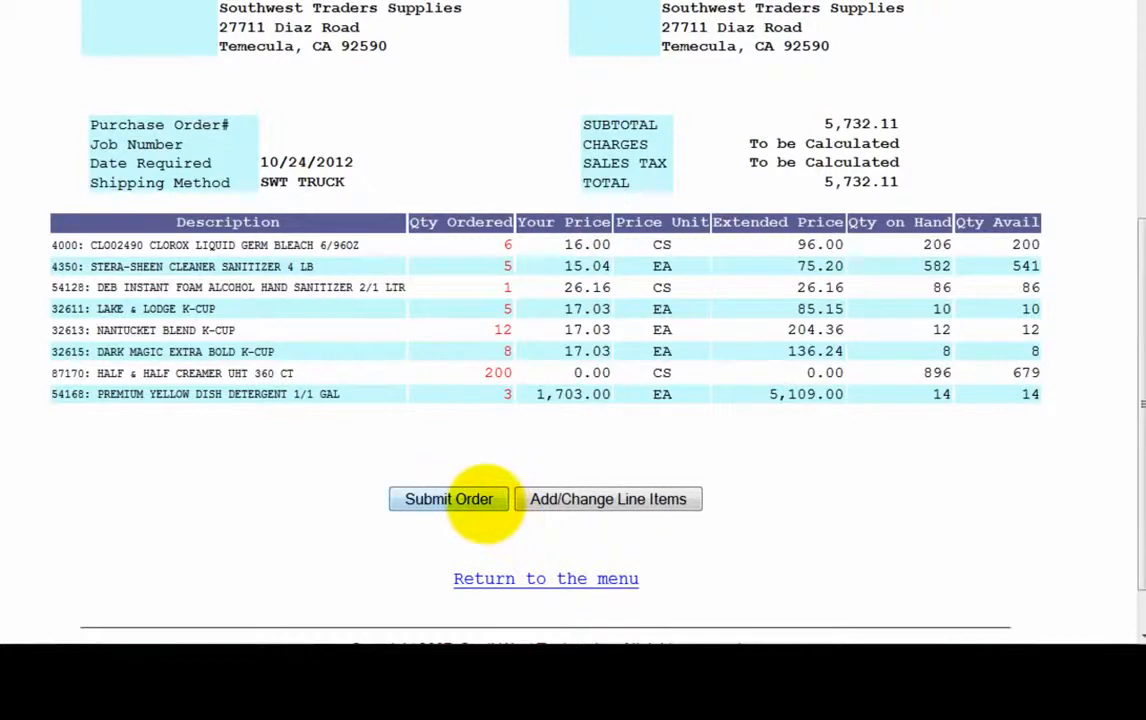
{"action": "left_click", "coordinate": [472, 499]}
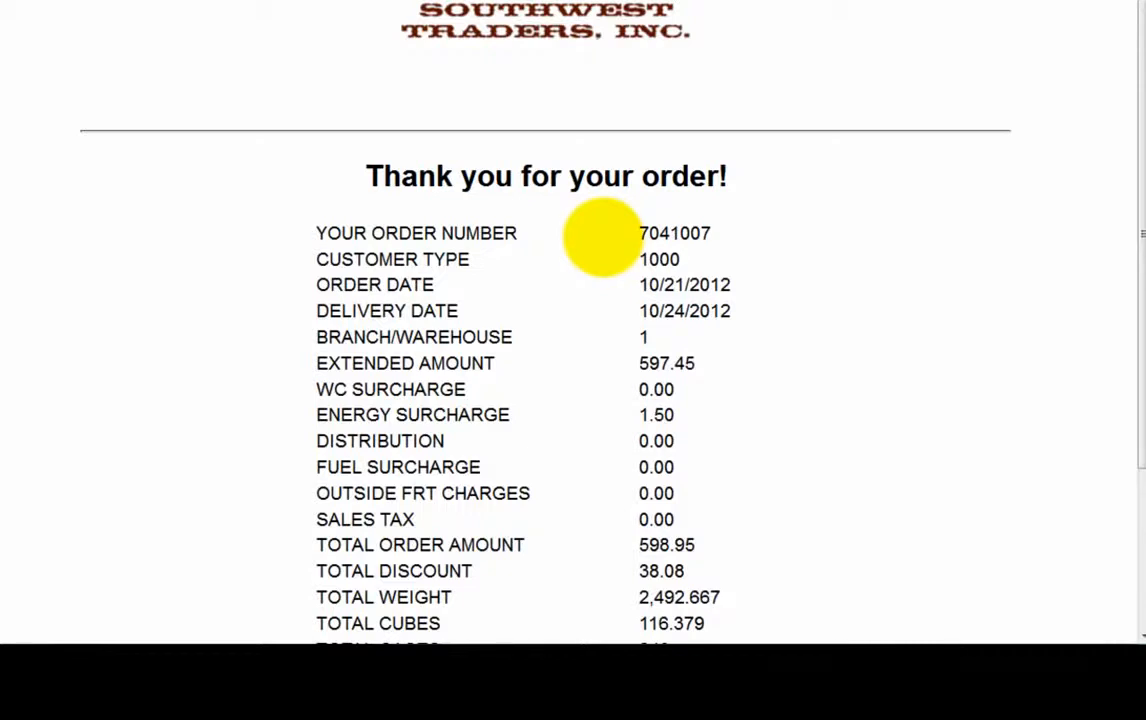
Step: Follow the 'Go to the Main Menu' link at the bottom of the order confirmation page
{"action": "scroll", "coordinate": [625, 322], "scroll_direction": "down", "scroll_amount": 1}
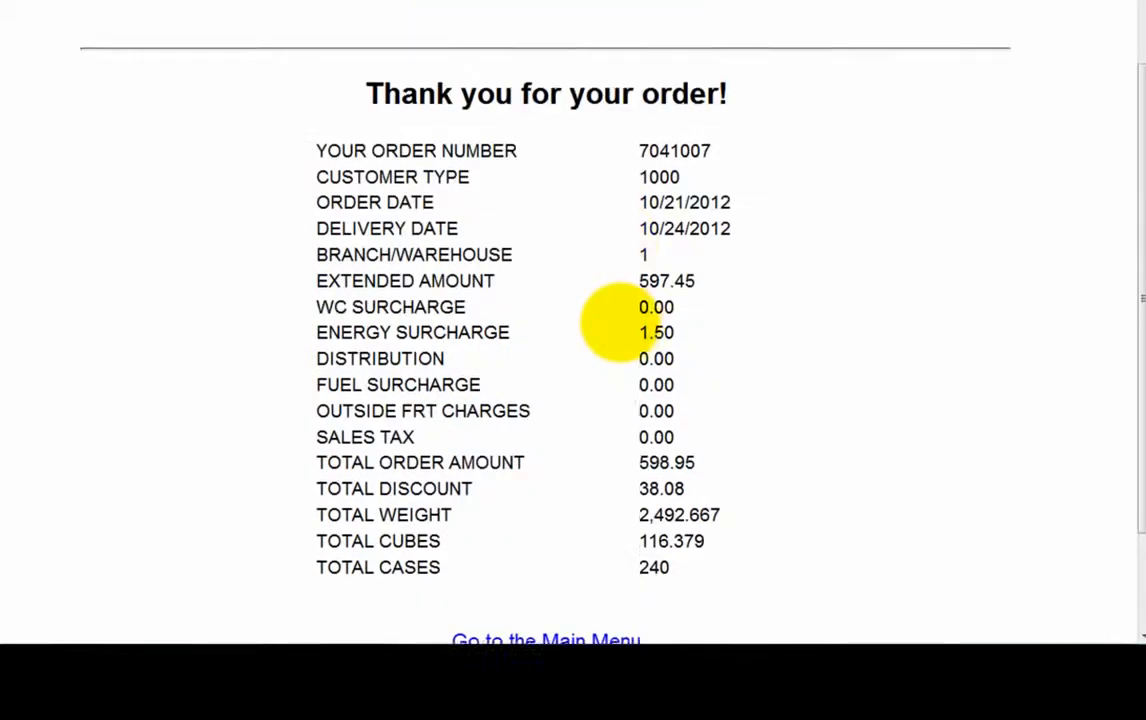
{"action": "scroll", "coordinate": [618, 322], "scroll_direction": "down", "scroll_amount": 1}
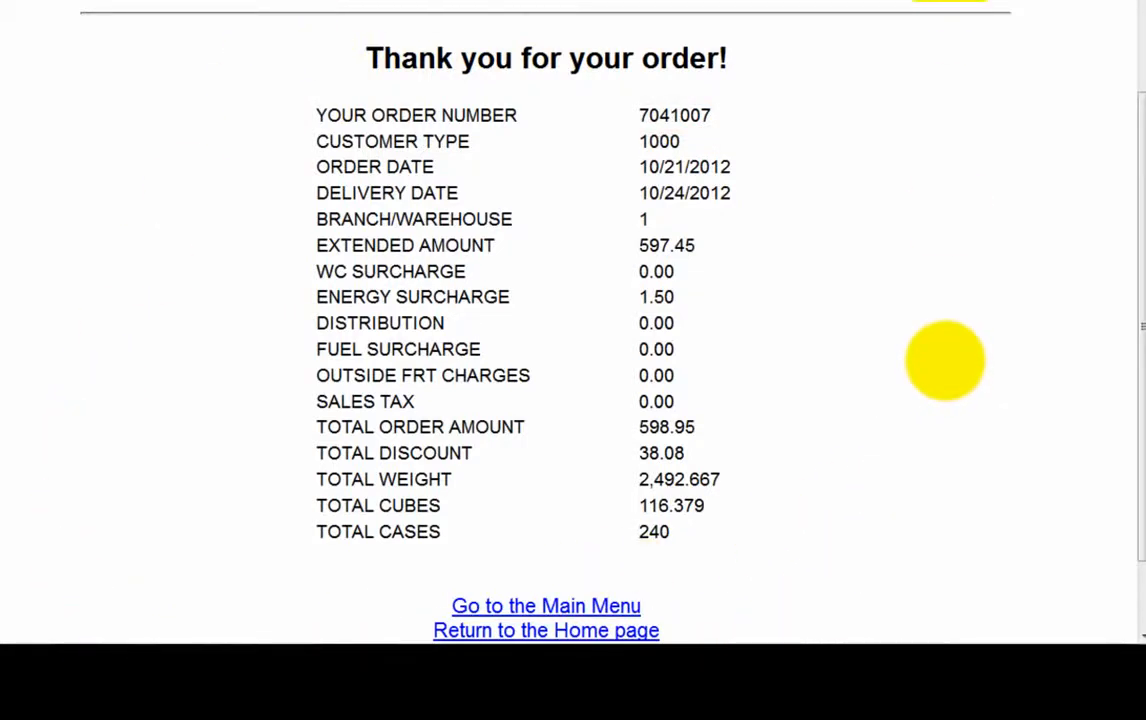
{"action": "scroll", "coordinate": [923, 220], "scroll_direction": "down", "scroll_amount": 2}
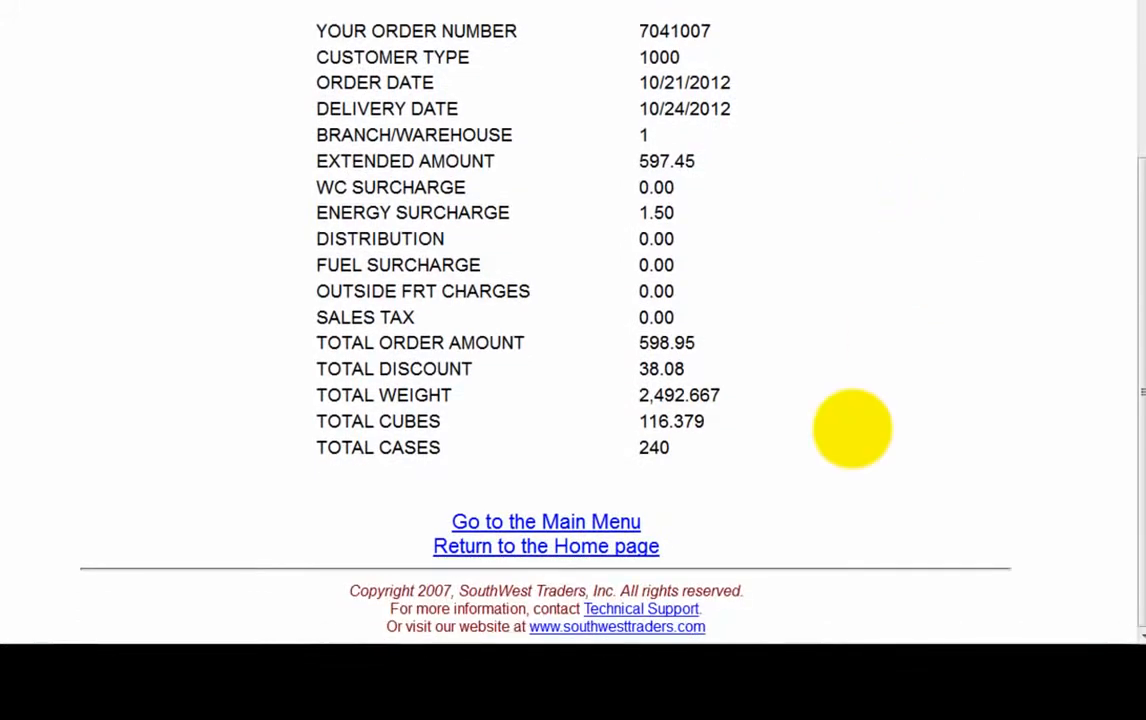
{"action": "left_click", "coordinate": [601, 518]}
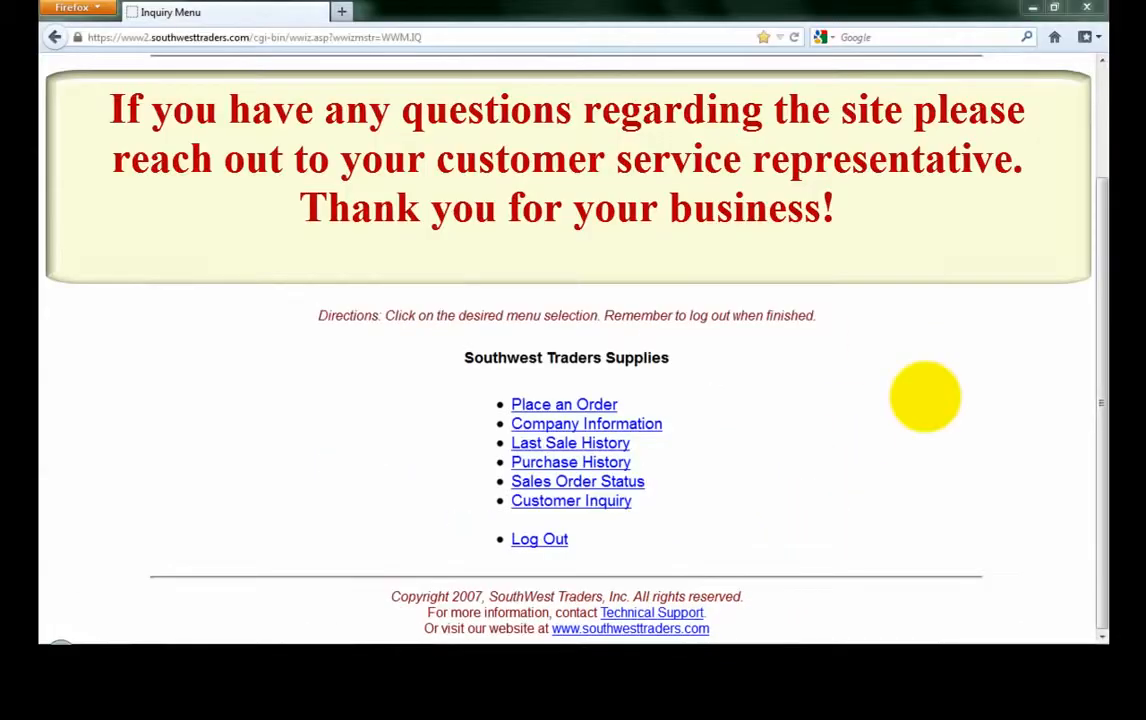